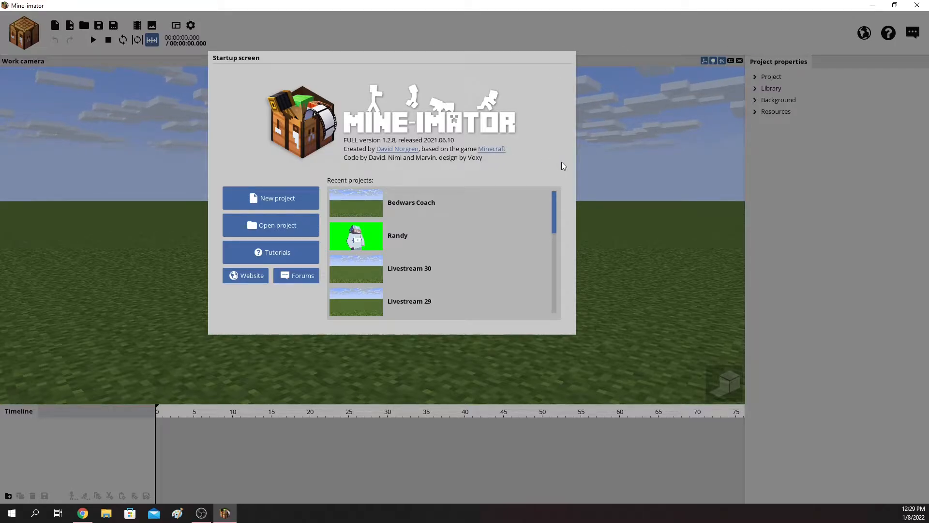
Step: Create a new project named "Thumbnail video"
{"action": "left_click", "coordinate": [273, 199]}
{"action": "left_click", "coordinate": [476, 194]}
{"action": "type", "text": "Thumbnail"}
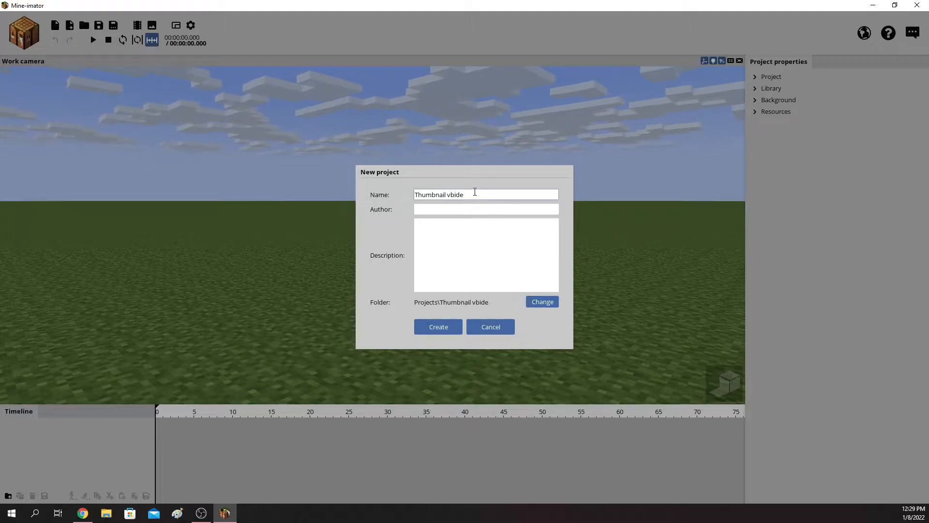
{"action": "type", "text": " video"}
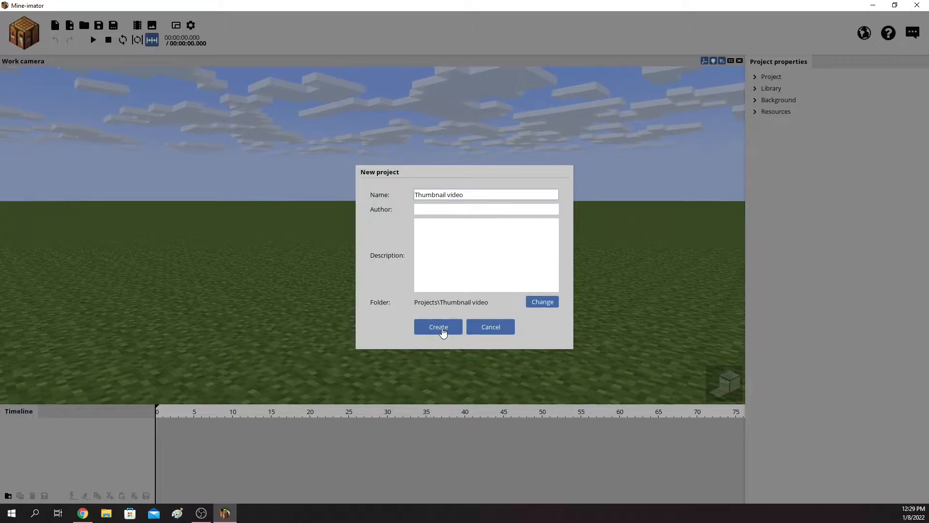
{"action": "left_click", "coordinate": [438, 328]}
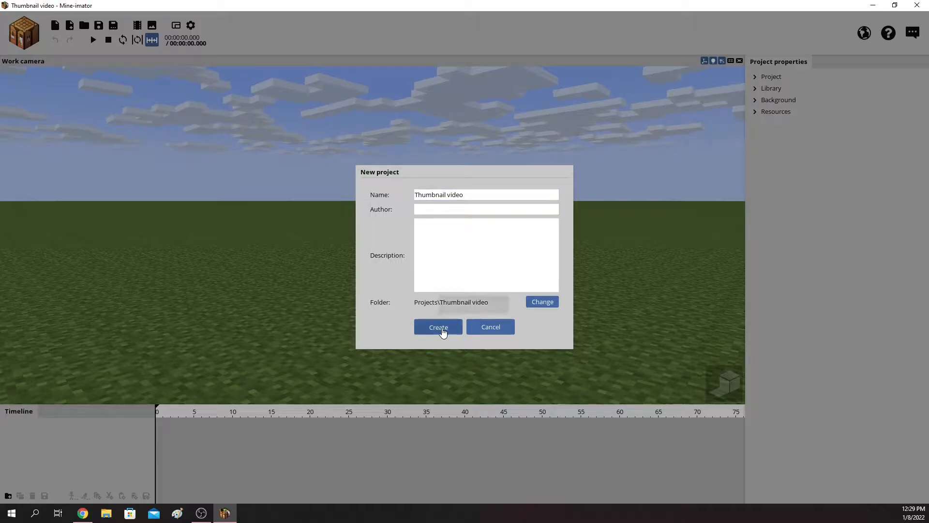
{"action": "left_click", "coordinate": [22, 31]}
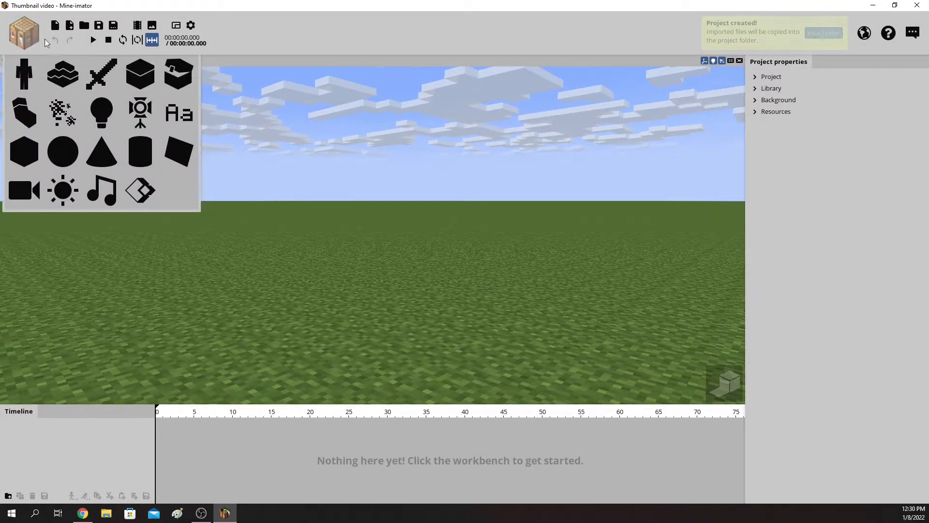
{"action": "left_click", "coordinate": [15, 25]}
{"action": "left_click", "coordinate": [15, 24]}
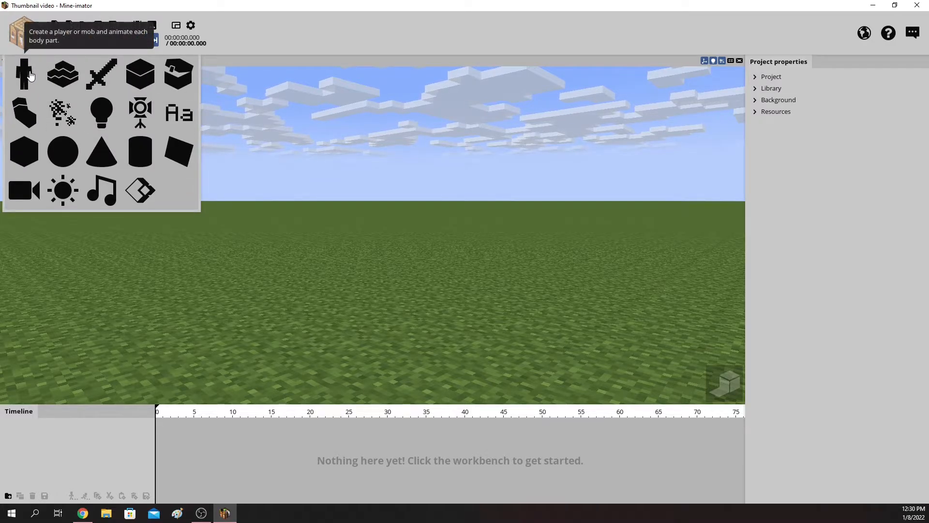
{"action": "left_click", "coordinate": [30, 75]}
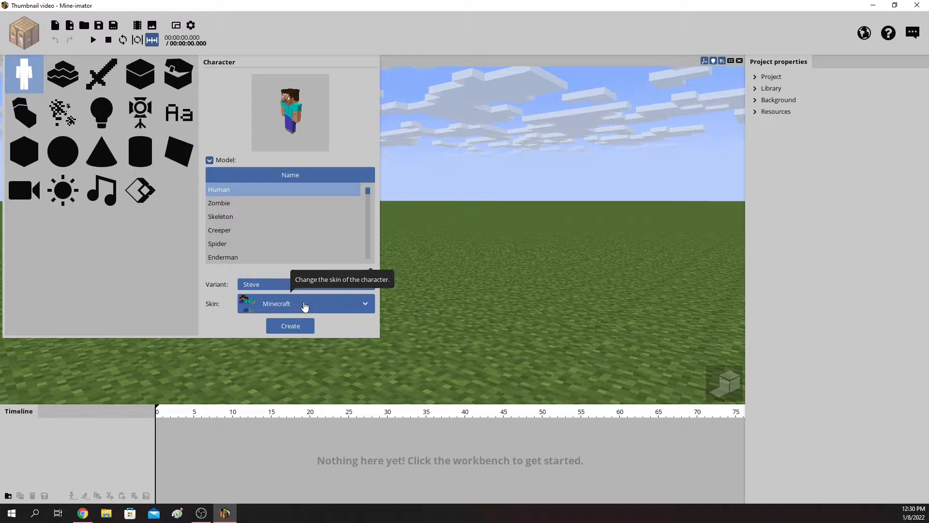
{"action": "left_click", "coordinate": [304, 307]}
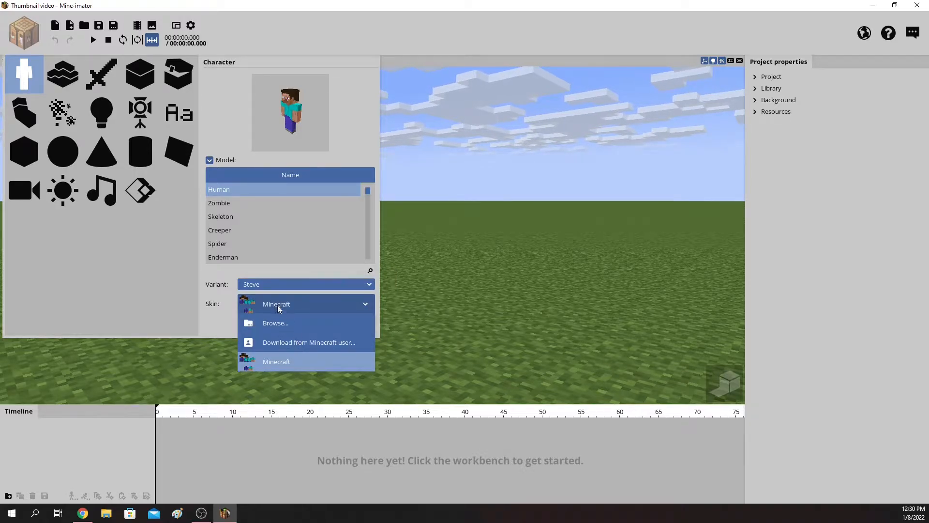
{"action": "left_click", "coordinate": [286, 343]}
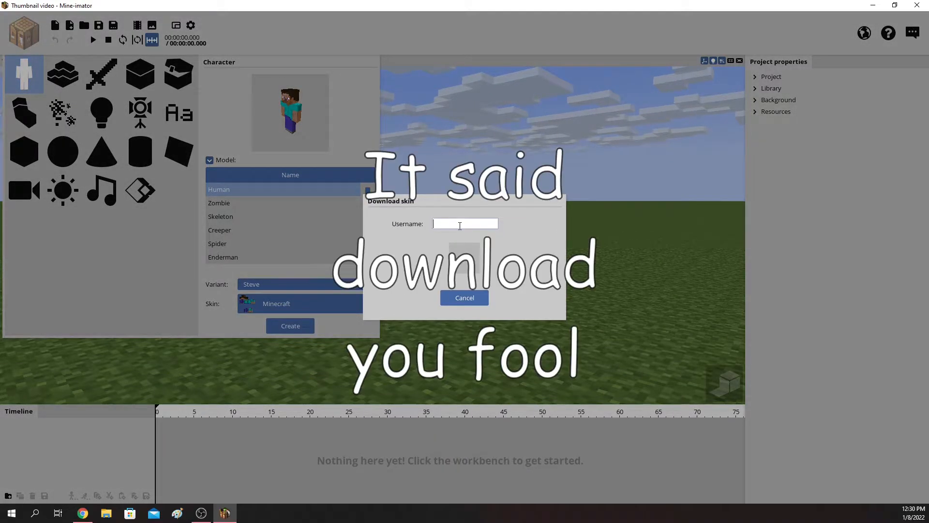
{"action": "type", "text": "BrokenMiniFridge"}
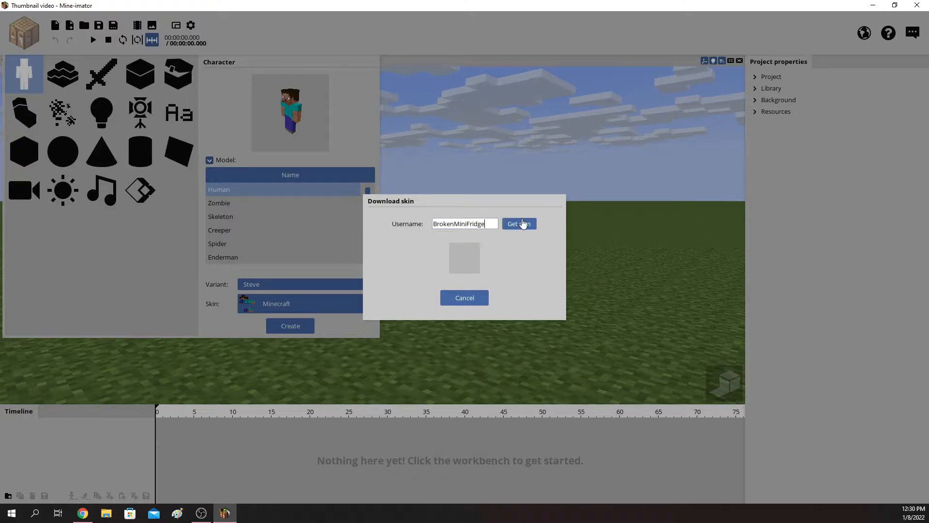
{"action": "left_click", "coordinate": [532, 226]}
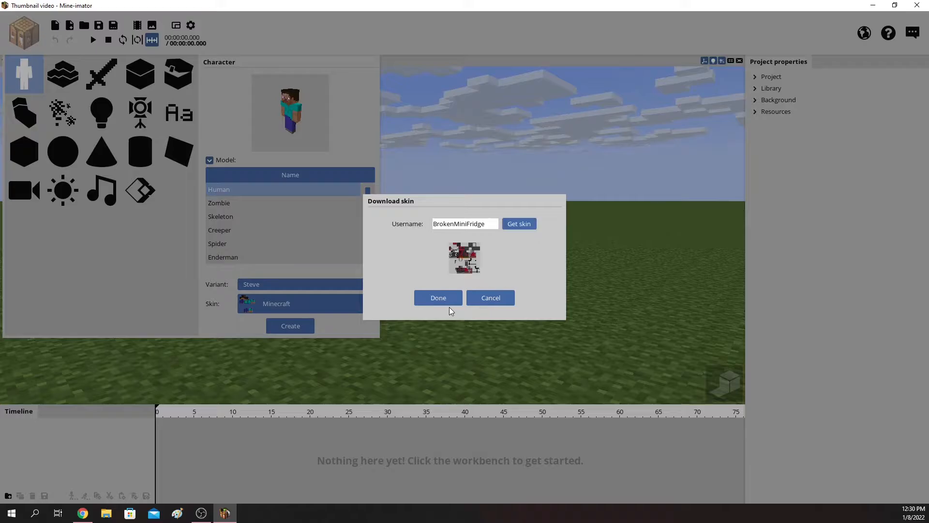
{"action": "left_click", "coordinate": [435, 300]}
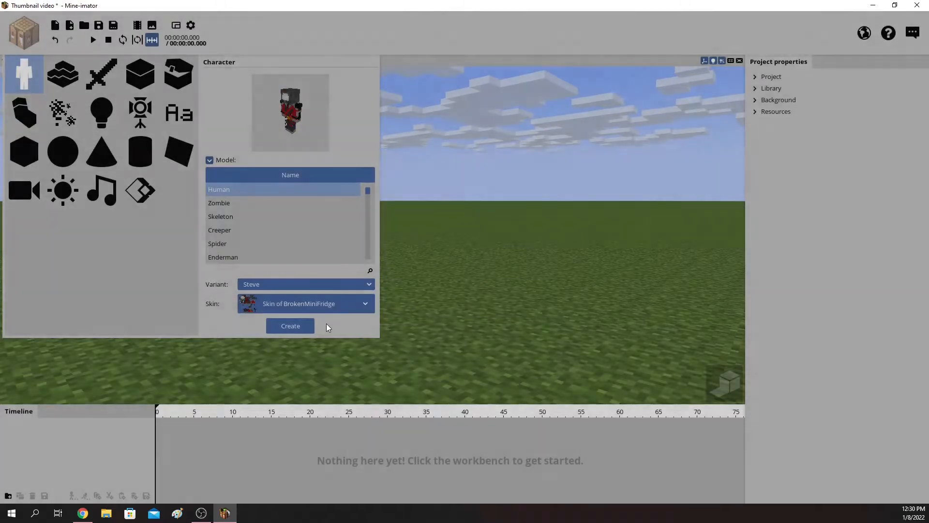
{"action": "left_click", "coordinate": [310, 325]}
Step: Move the whole character along the Y axis to a position of about 17.43
{"action": "scroll", "coordinate": [368, 304], "scroll_direction": "up", "scroll_amount": 10}
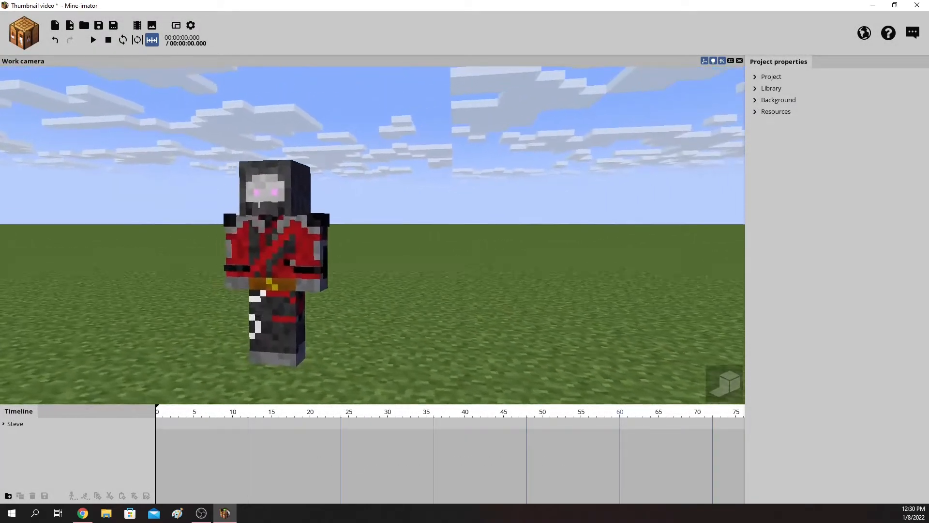
{"action": "left_click", "coordinate": [432, 235]}
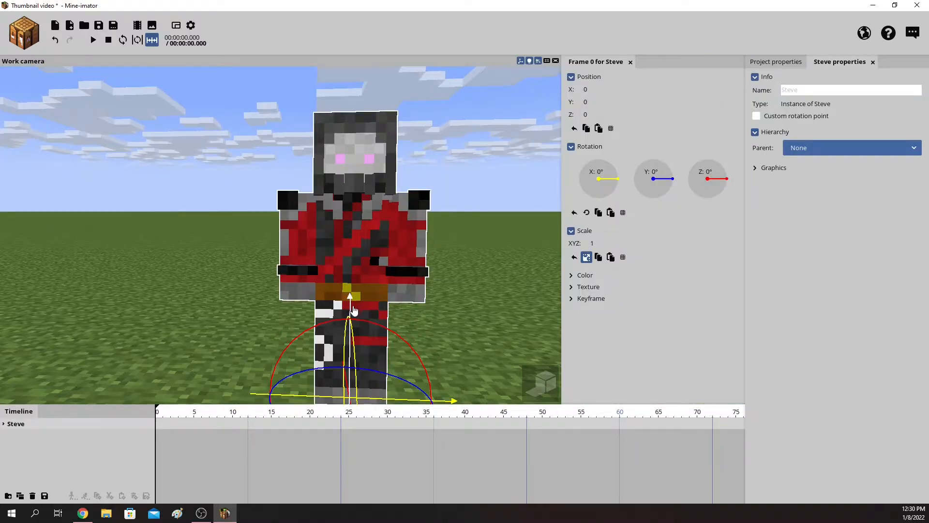
{"action": "left_click_drag", "start_coordinate": [352, 297], "coordinate": [352, 145]}
{"action": "left_click_drag", "start_coordinate": [356, 150], "coordinate": [334, 150]}
{"action": "key", "text": "e"}
{"action": "key", "text": "d"}
{"action": "right_click_drag", "start_coordinate": [411, 182], "coordinate": [411, 183]}
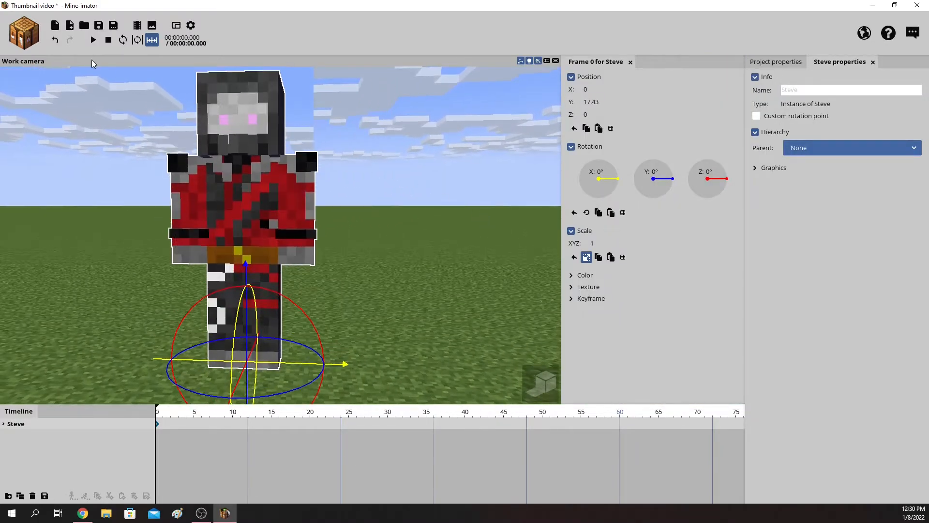
{"action": "left_click", "coordinate": [22, 43]}
{"action": "left_click", "coordinate": [20, 78]}
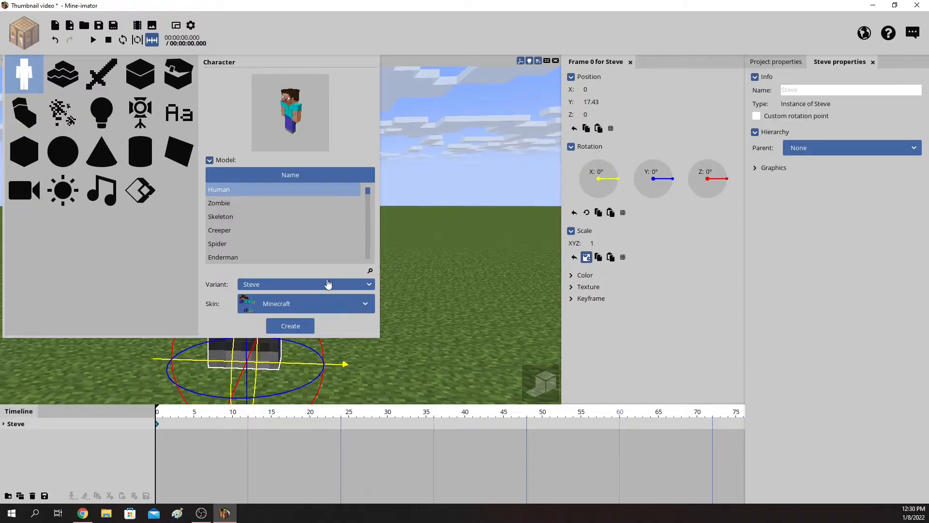
{"action": "left_click", "coordinate": [323, 285]}
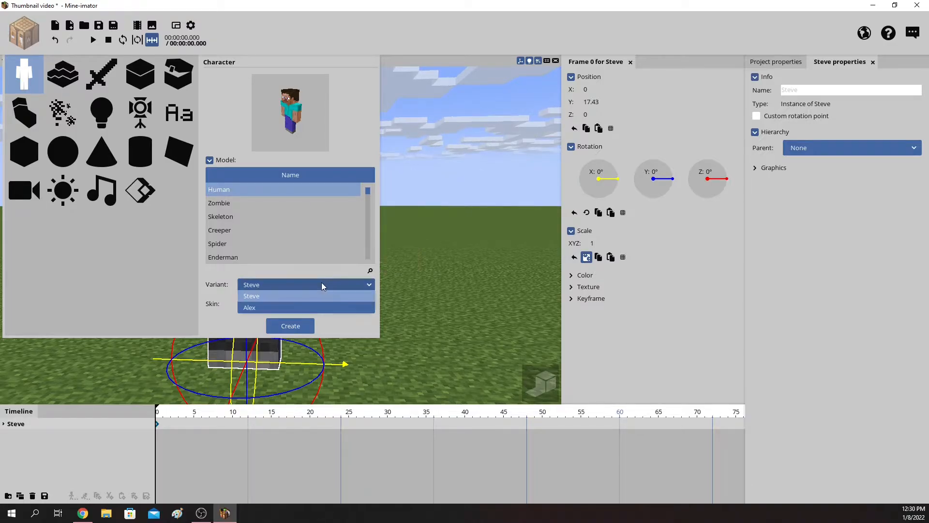
{"action": "left_click", "coordinate": [308, 309]}
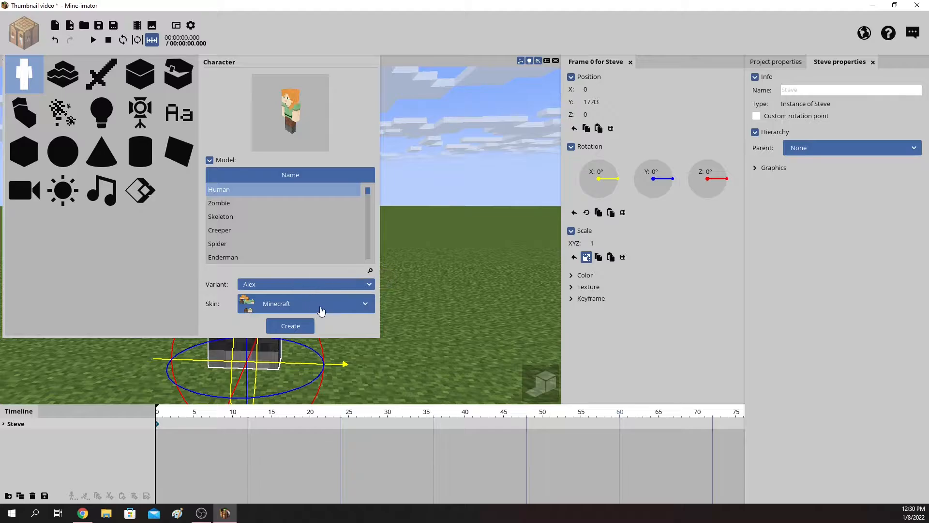
{"action": "left_click", "coordinate": [274, 284]}
{"action": "left_click", "coordinate": [271, 297]}
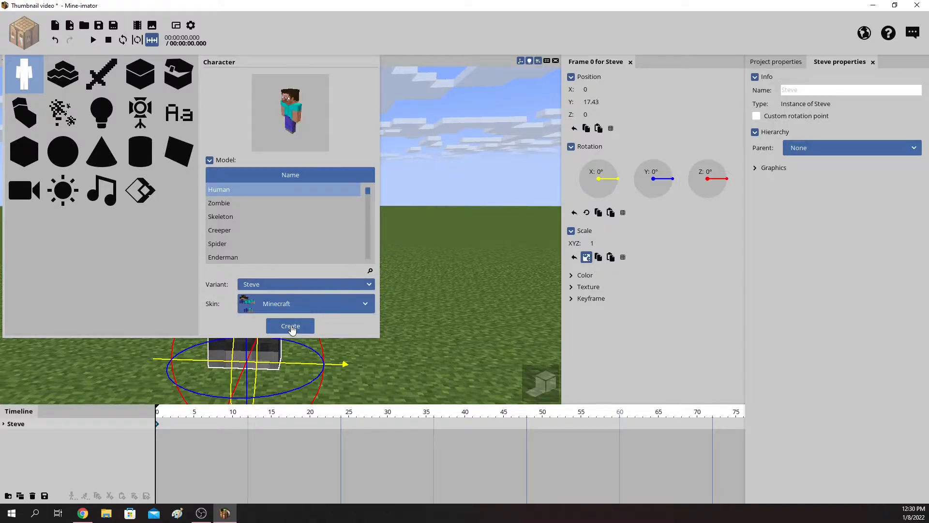
{"action": "left_click", "coordinate": [454, 252]}
{"action": "scroll", "coordinate": [428, 248], "scroll_direction": "down", "scroll_amount": 2}
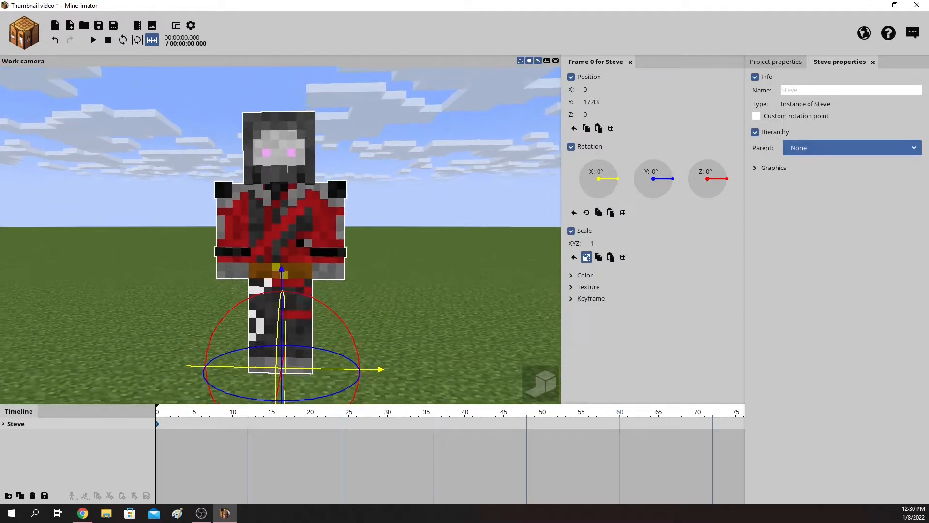
Step: Rotate the whole character around its vertical axis to about 58°
{"action": "left_click", "coordinate": [268, 209]}
{"action": "left_click", "coordinate": [392, 263]}
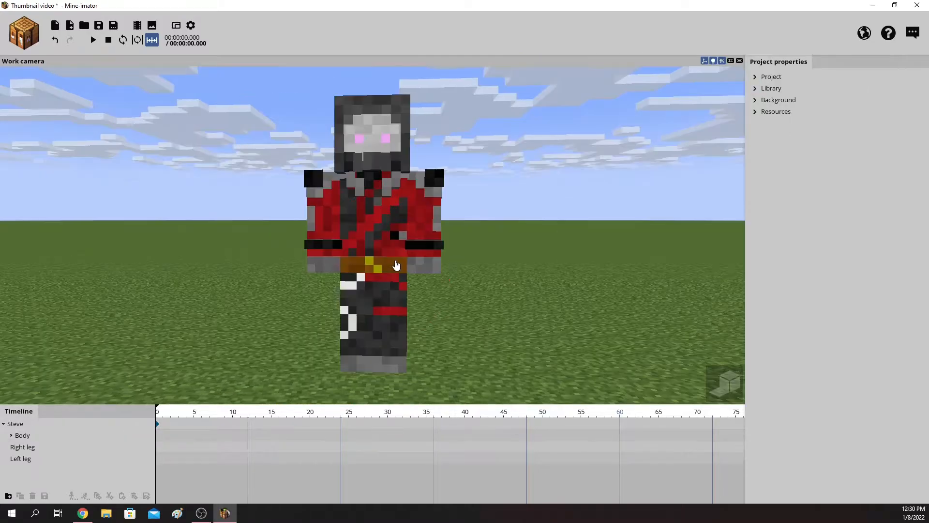
{"action": "right_click_drag", "start_coordinate": [421, 269], "coordinate": [450, 267]}
{"action": "key", "text": "d"}
{"action": "key", "text": "a"}
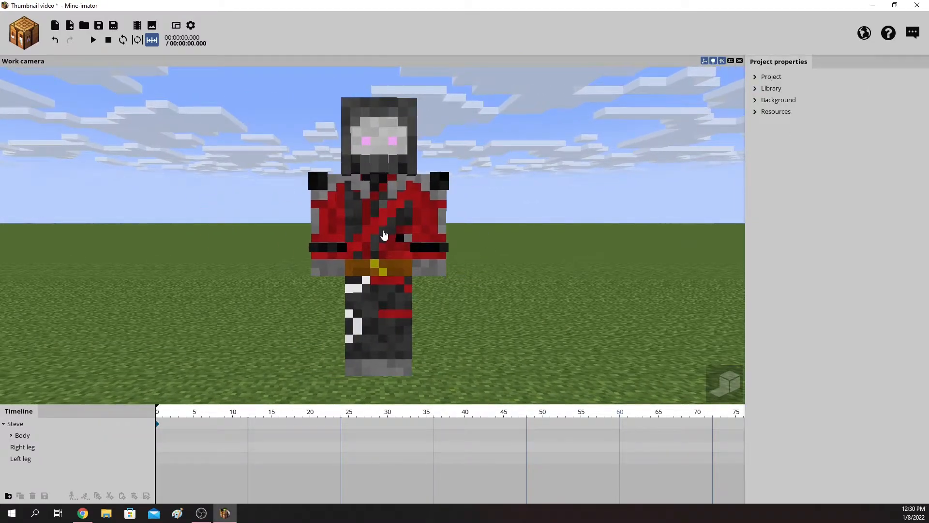
{"action": "right_click_drag", "start_coordinate": [459, 261], "coordinate": [494, 224]}
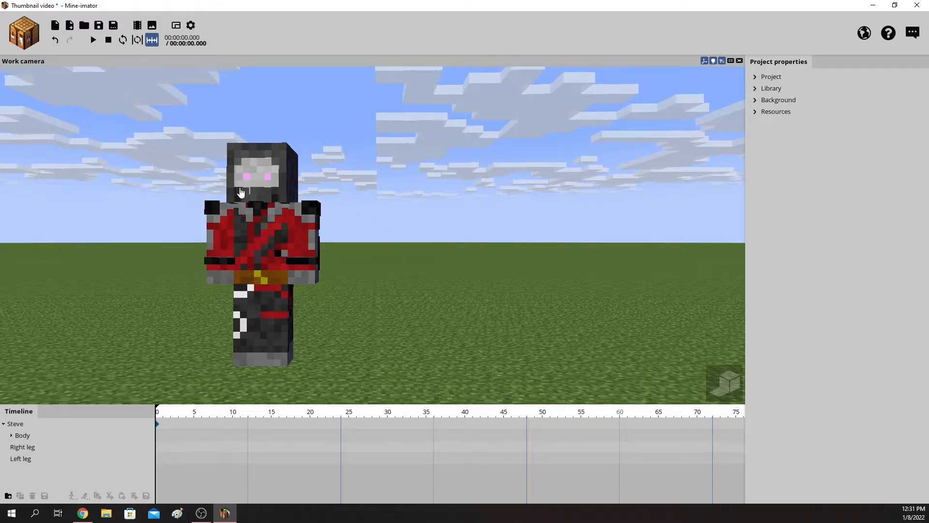
{"action": "left_click", "coordinate": [278, 249]}
{"action": "left_click_drag", "start_coordinate": [249, 374], "coordinate": [217, 318]}
Step: Raise the left arm forward to about -77° on X and 10° on Z, with a bend of about 22°
{"action": "left_click", "coordinate": [210, 254]}
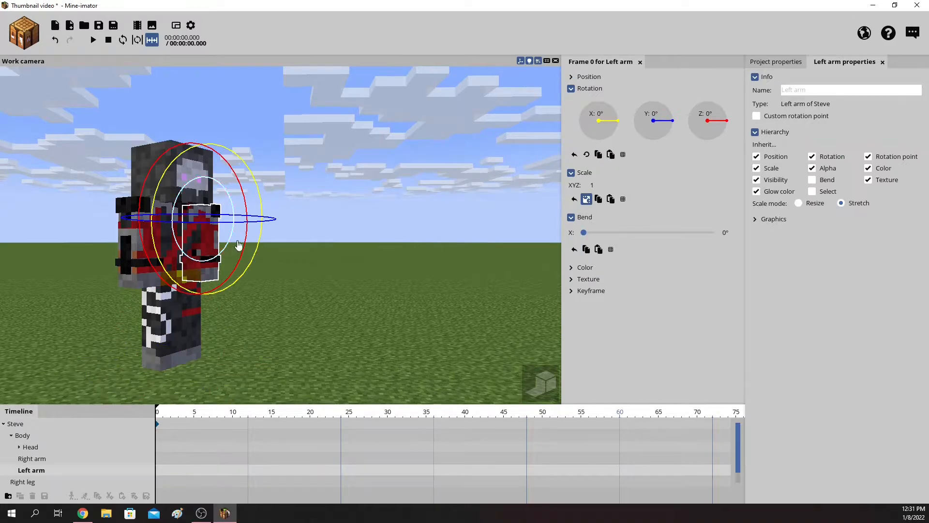
{"action": "left_click_drag", "start_coordinate": [245, 239], "coordinate": [257, 180]}
{"action": "left_click_drag", "start_coordinate": [237, 227], "coordinate": [234, 193]}
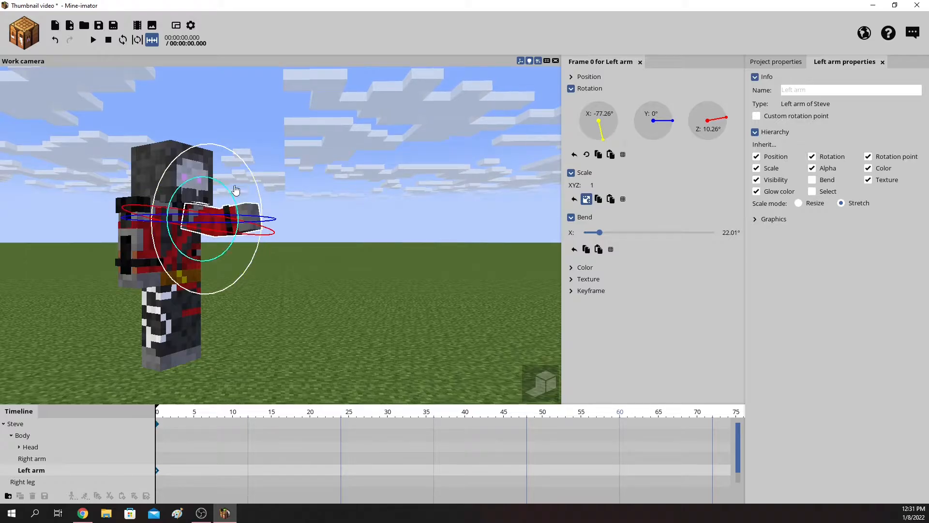
Step: Turn the whole character slightly back toward the camera and rotate the left arm to about 22° on Y
{"action": "left_click", "coordinate": [305, 265]}
{"action": "left_click", "coordinate": [262, 244]}
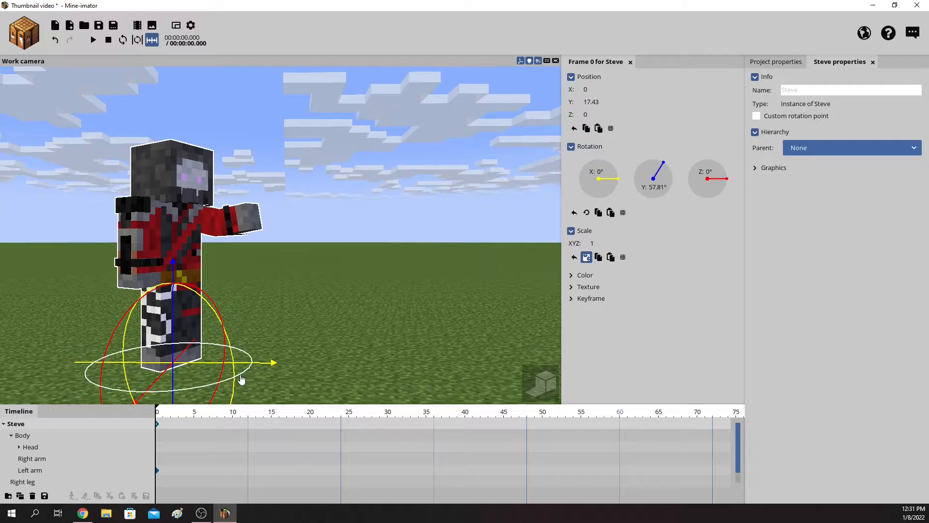
{"action": "left_click_drag", "start_coordinate": [242, 379], "coordinate": [213, 386]}
{"action": "left_click", "coordinate": [231, 215]}
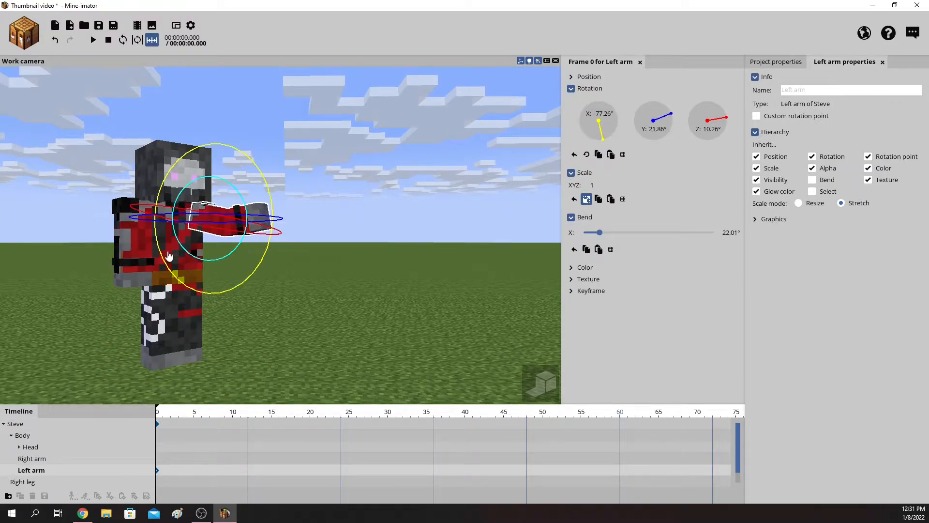
Step: Rotate and bend the right arm so that its forearm crosses in front of the chest
{"action": "left_click", "coordinate": [135, 249]}
{"action": "left_click_drag", "start_coordinate": [162, 247], "coordinate": [149, 213]}
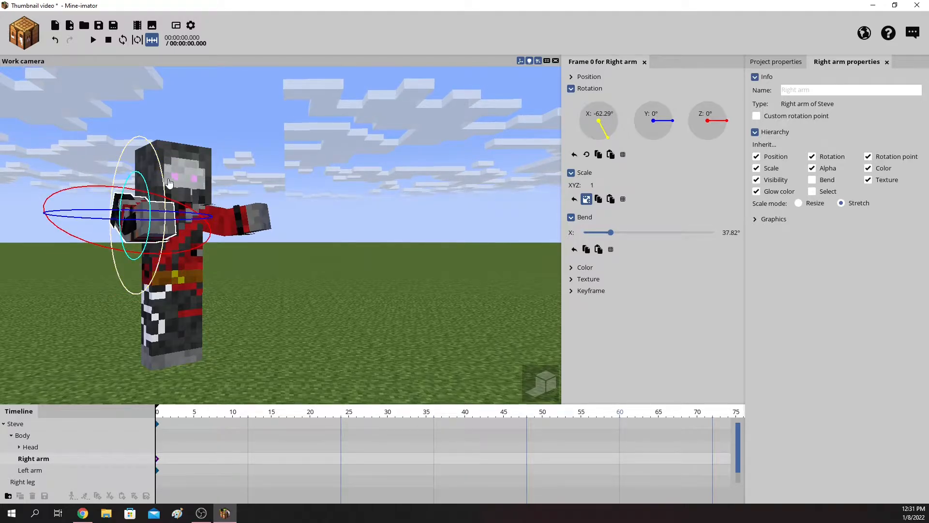
{"action": "left_click_drag", "start_coordinate": [163, 181], "coordinate": [175, 257]}
Step: Tilt the head to about -9° on Y and -12° on Z, and twist the body slightly
{"action": "left_click", "coordinate": [179, 164]}
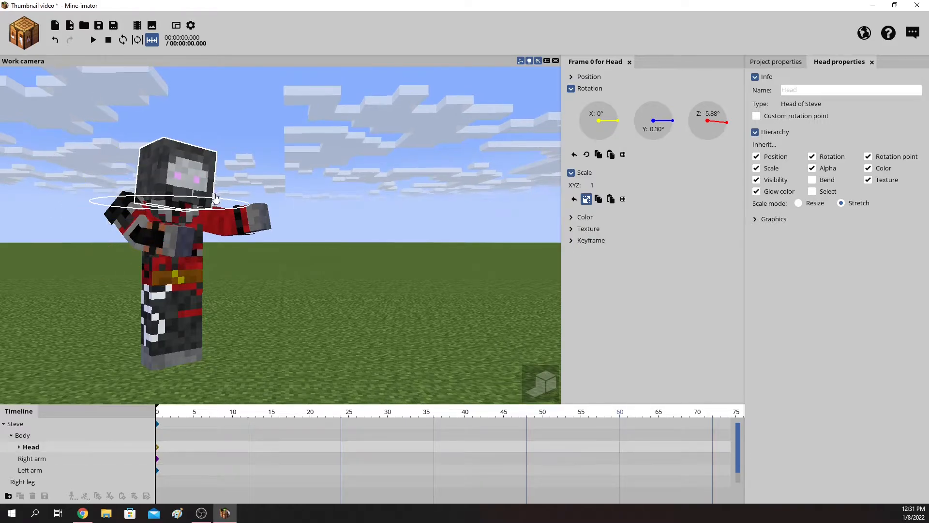
{"action": "left_click_drag", "start_coordinate": [226, 162], "coordinate": [231, 190]}
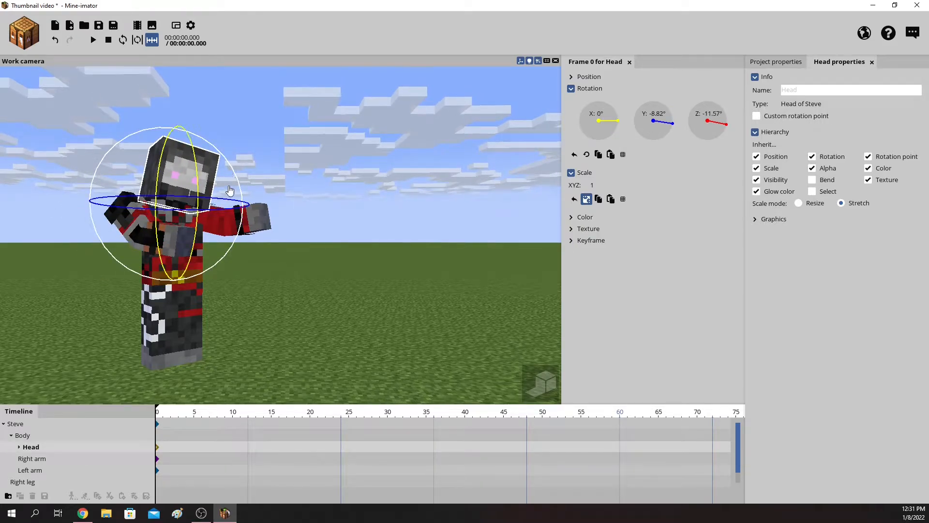
{"action": "left_click", "coordinate": [200, 261]}
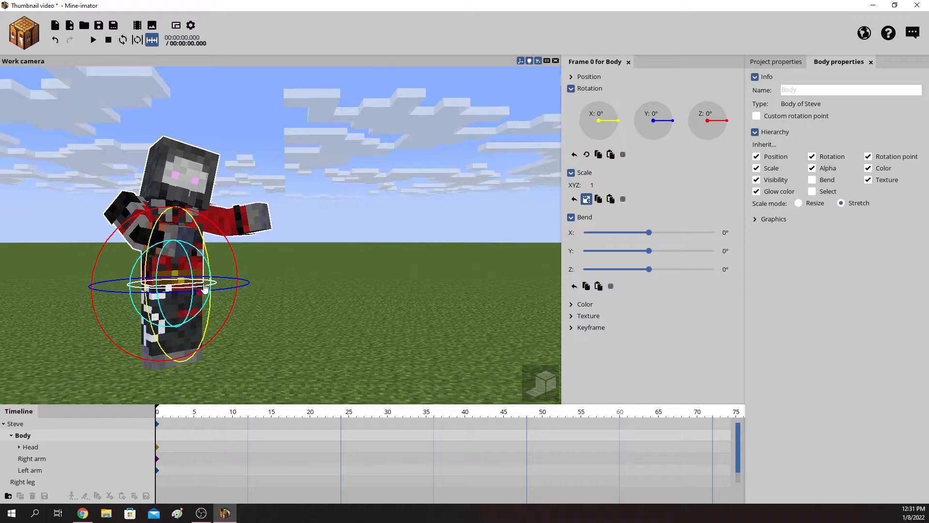
{"action": "left_click_drag", "start_coordinate": [202, 289], "coordinate": [228, 315]}
Step: Spread the legs slightly, the left to about -5° X and 2° Z, the right to about -2° X and Z, with a small bend in each
{"action": "left_click", "coordinate": [181, 336]}
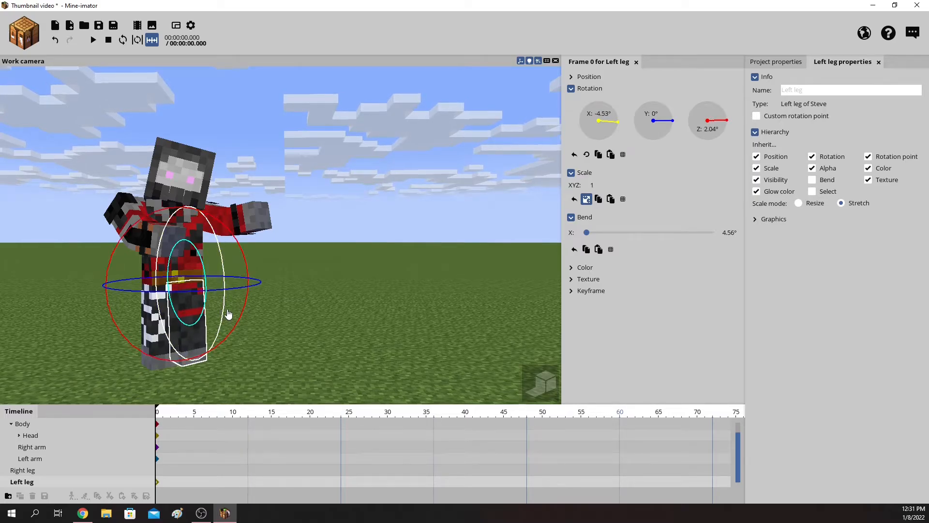
{"action": "left_click", "coordinate": [148, 326]}
{"action": "left_click_drag", "start_coordinate": [169, 322], "coordinate": [193, 330]}
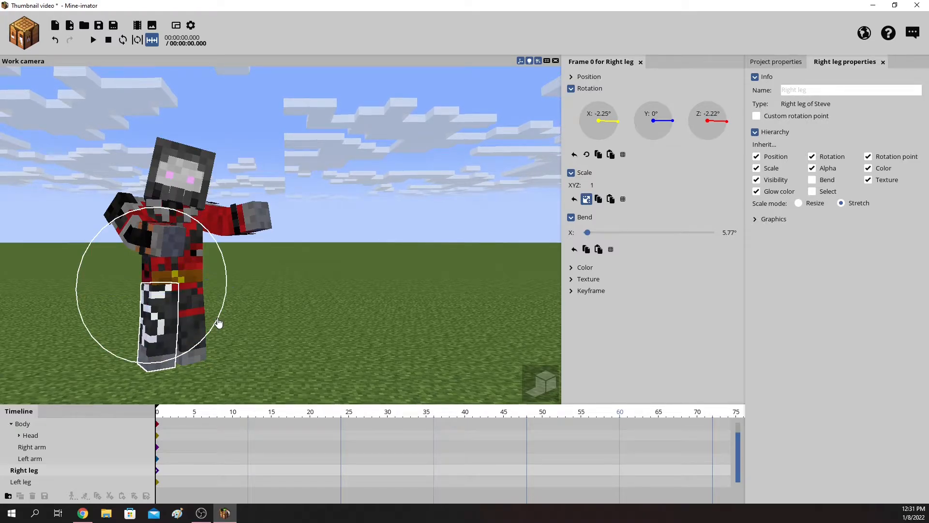
{"action": "left_click", "coordinate": [391, 307]}
Step: Create an untextured flat surface and move it behind the character to about X 12.92, Y 21.37, Z -33.18
{"action": "key", "text": "w"}
{"action": "right_click_drag", "start_coordinate": [390, 308], "coordinate": [396, 306]}
{"action": "key", "text": "s"}
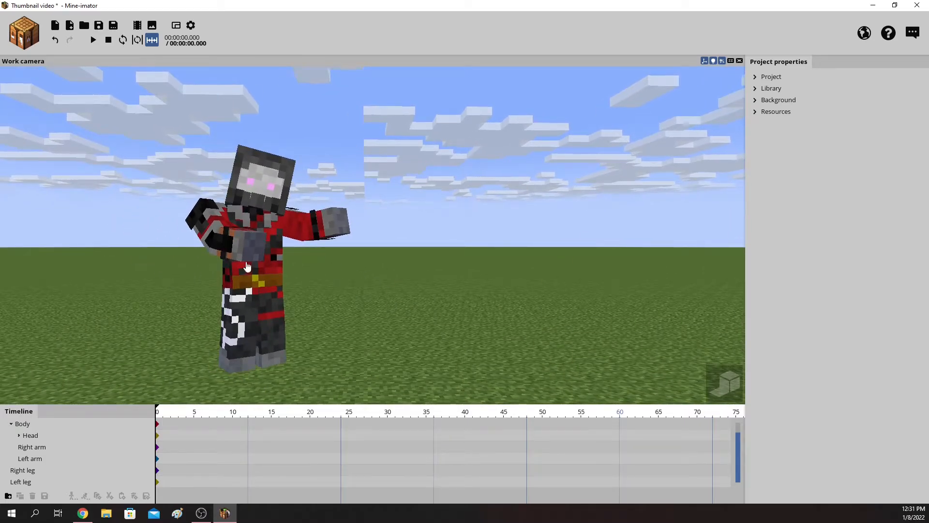
{"action": "left_click", "coordinate": [25, 33]}
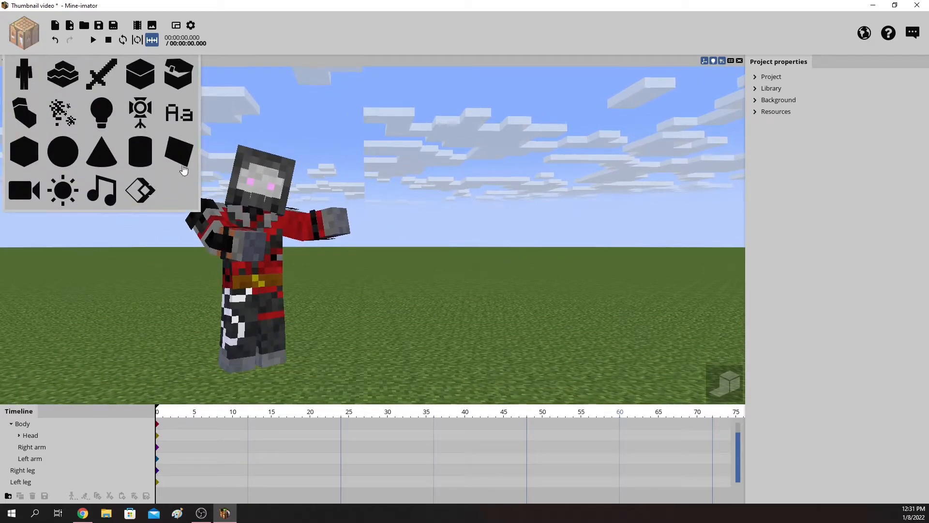
{"action": "left_click", "coordinate": [178, 151]}
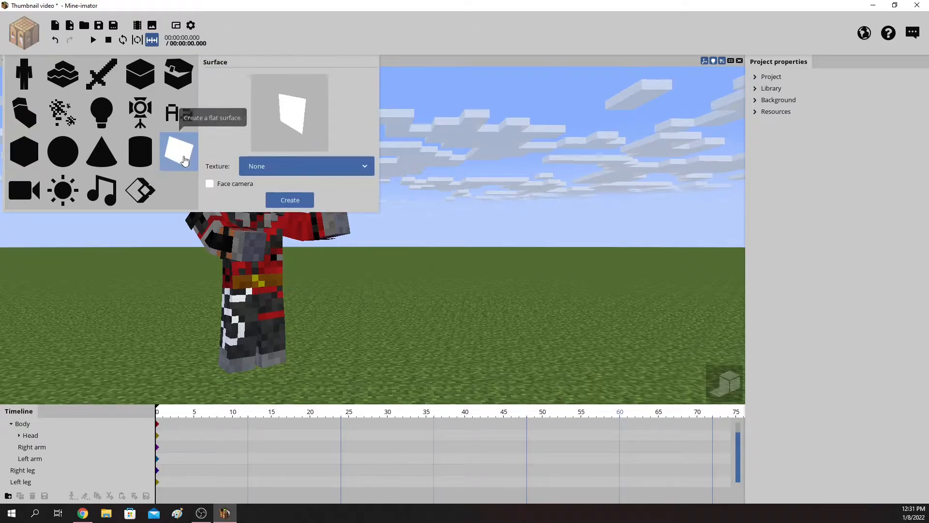
{"action": "left_click", "coordinate": [379, 286]}
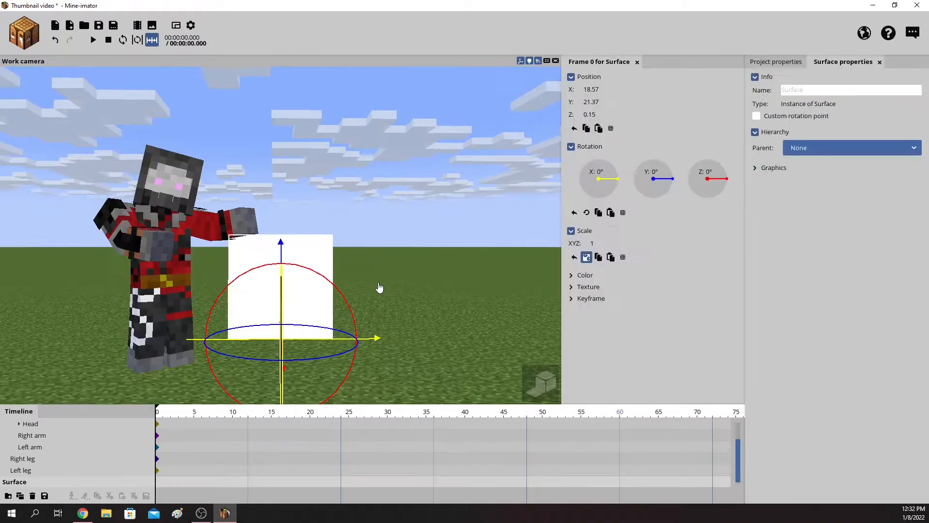
{"action": "right_click_drag", "start_coordinate": [387, 341], "coordinate": [371, 331]}
{"action": "left_click_drag", "start_coordinate": [343, 323], "coordinate": [389, 299]}
{"action": "left_click_drag", "start_coordinate": [448, 287], "coordinate": [422, 288]}
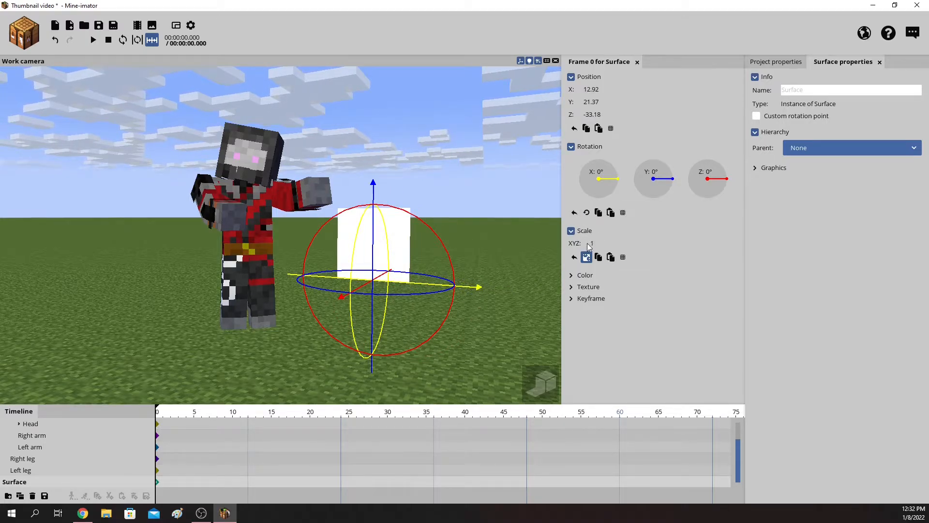
Step: Enlarge the surface to a scale of about 25093 and lower it to about Y -50.35 to fill the backdrop
{"action": "left_click_drag", "start_coordinate": [591, 243], "coordinate": [850, 250]}
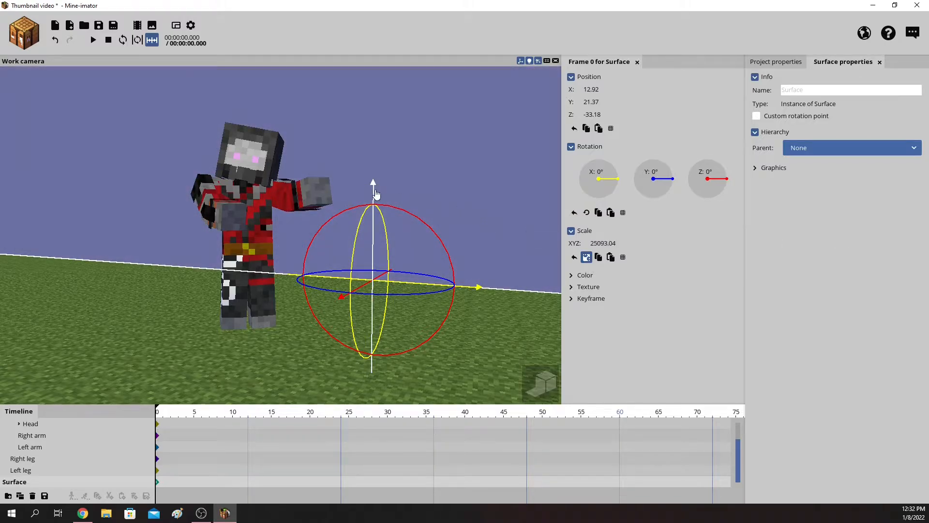
{"action": "left_click_drag", "start_coordinate": [374, 190], "coordinate": [376, 488]}
{"action": "left_click", "coordinate": [461, 240]}
{"action": "right_click_drag", "start_coordinate": [461, 243], "coordinate": [468, 242]}
Step: Raise the whole character higher above the ground so that only the surface shows behind it
{"action": "left_click", "coordinate": [314, 261]}
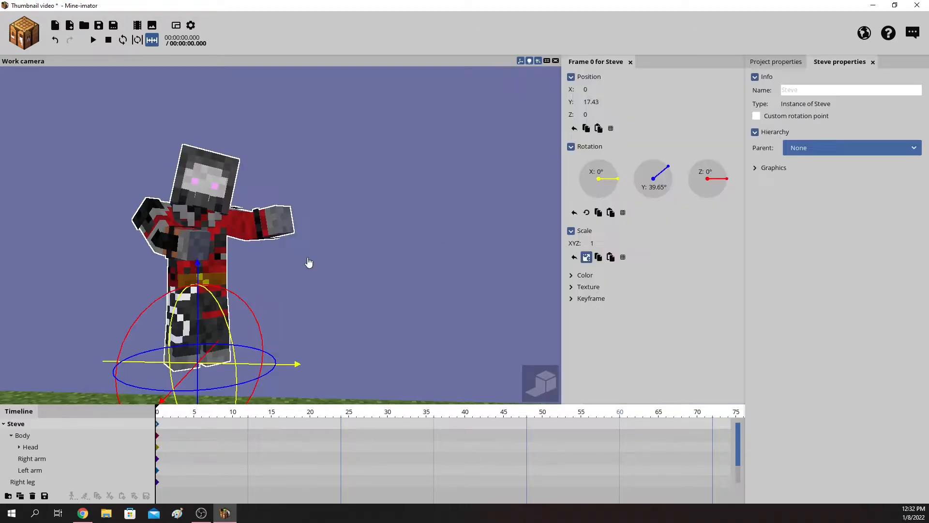
{"action": "left_click_drag", "start_coordinate": [200, 281], "coordinate": [200, 193]}
{"action": "left_click", "coordinate": [360, 227]}
{"action": "right_click_drag", "start_coordinate": [360, 227], "coordinate": [358, 206]}
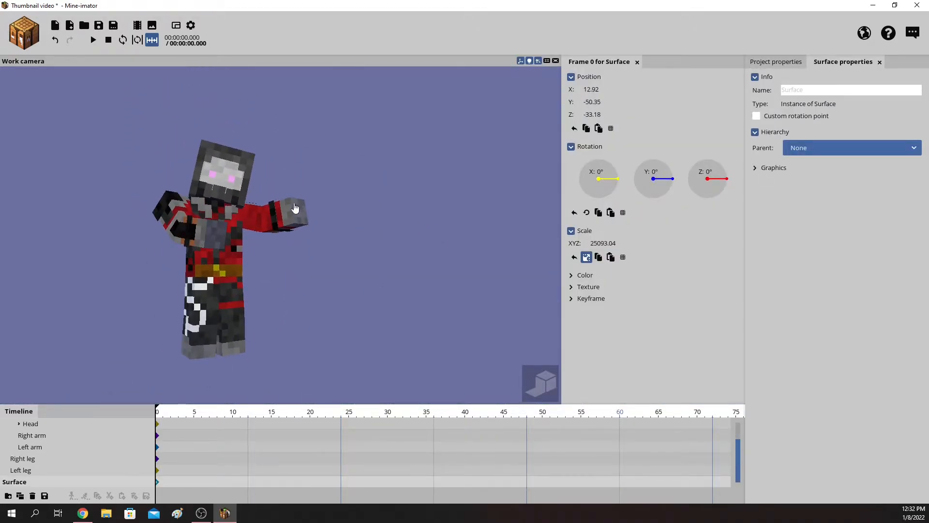
Step: Set the backdrop surface's blend color to pure green, hex 00FF00
{"action": "left_click", "coordinate": [357, 234]}
{"action": "left_click", "coordinate": [447, 238]}
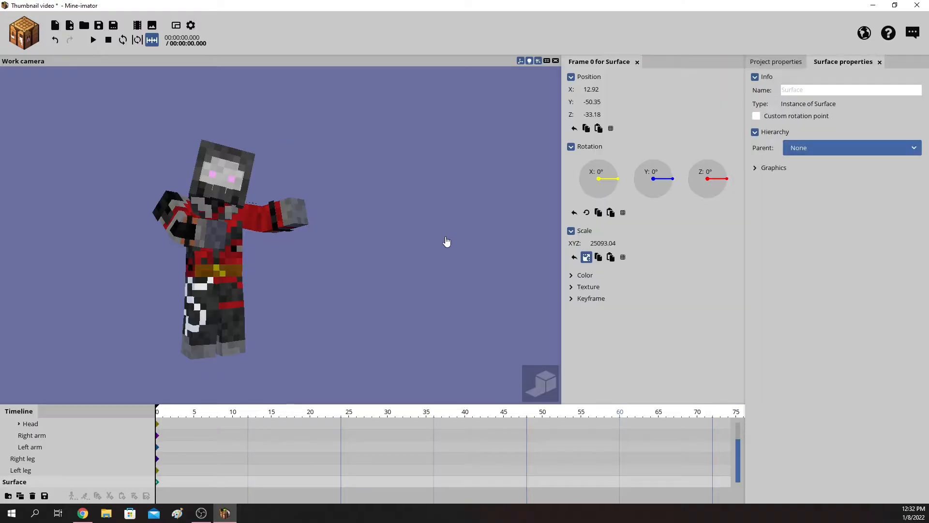
{"action": "left_click", "coordinate": [583, 275]}
{"action": "left_click", "coordinate": [637, 310]}
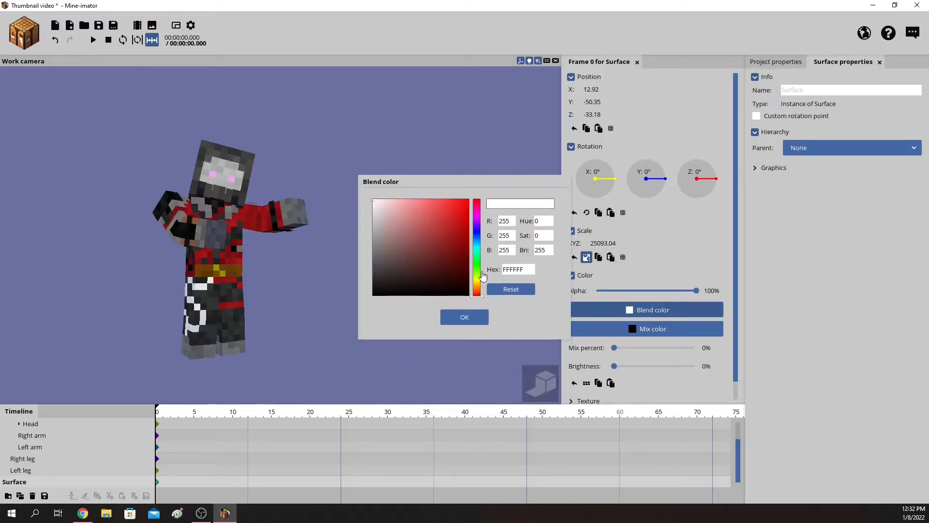
{"action": "left_click", "coordinate": [477, 263]}
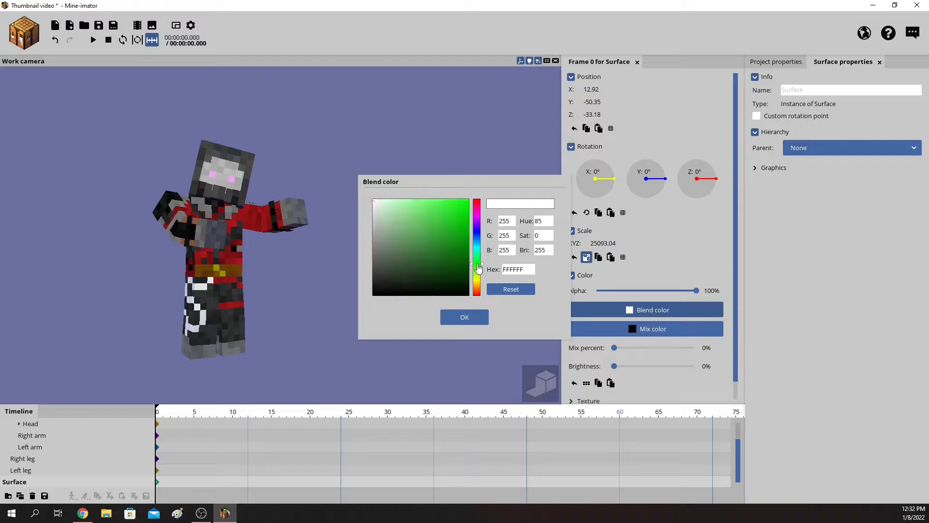
{"action": "left_click_drag", "start_coordinate": [432, 253], "coordinate": [516, 155]}
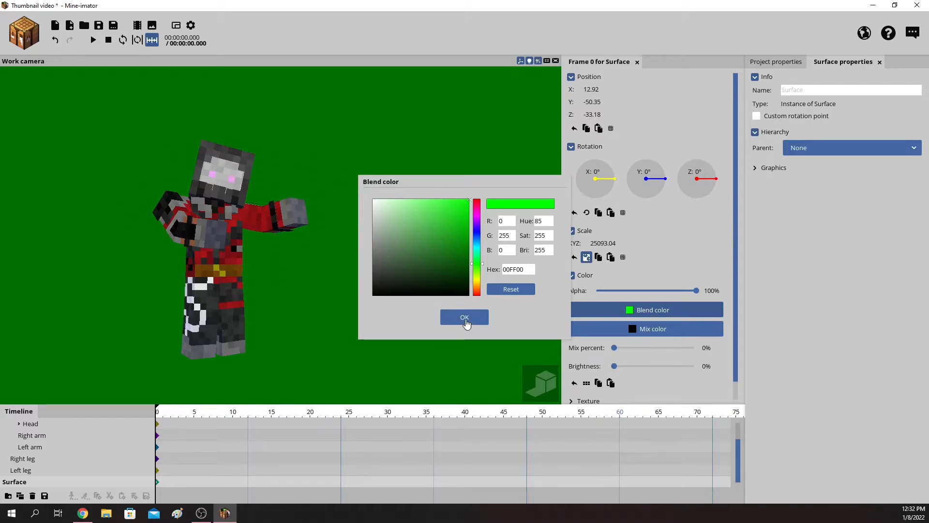
{"action": "left_click", "coordinate": [473, 317]}
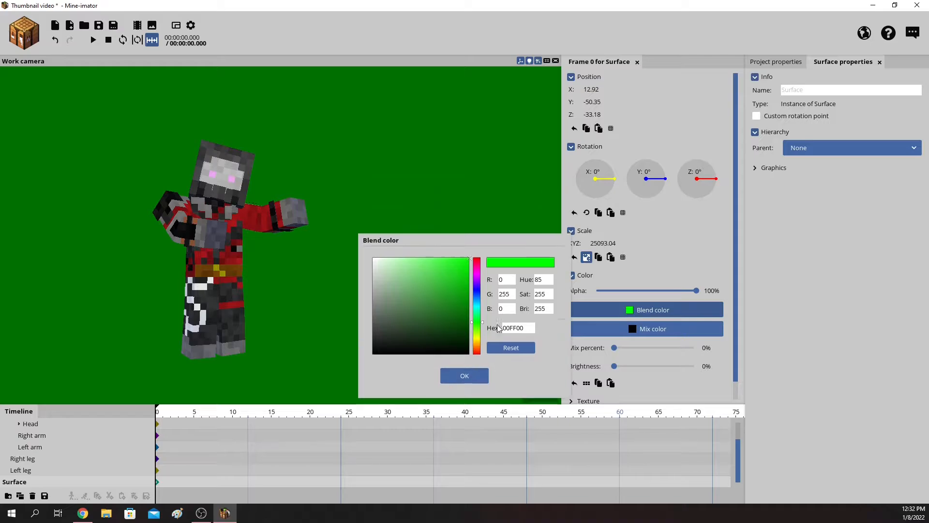
Step: Try the surface's mix percent at 100%, return it to 0%, and set its brightness to 100%
{"action": "left_click_drag", "start_coordinate": [614, 347], "coordinate": [784, 337]}
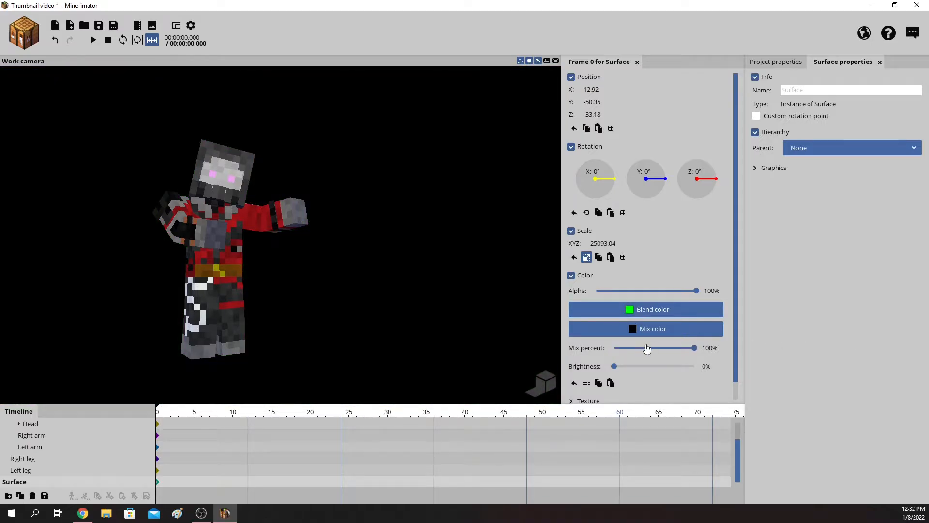
{"action": "left_click_drag", "start_coordinate": [651, 349], "coordinate": [435, 335]}
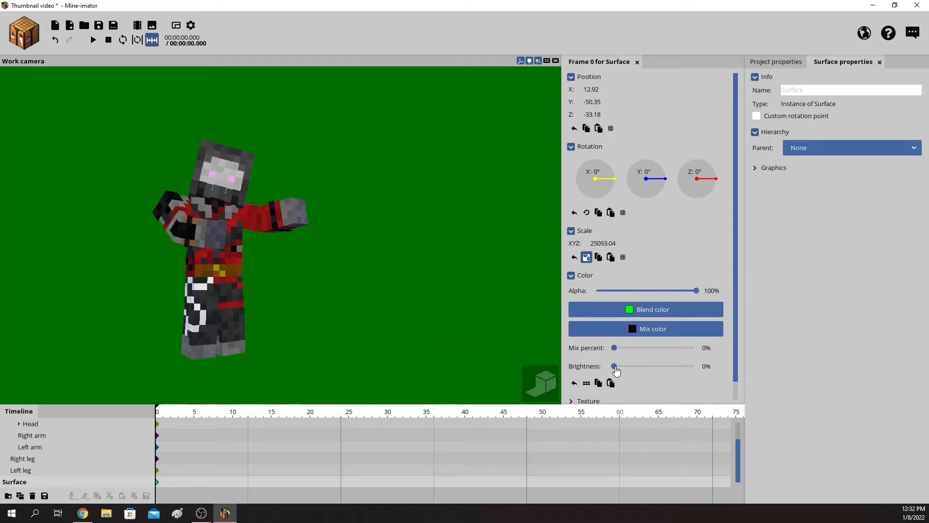
{"action": "left_click_drag", "start_coordinate": [616, 370], "coordinate": [751, 373]}
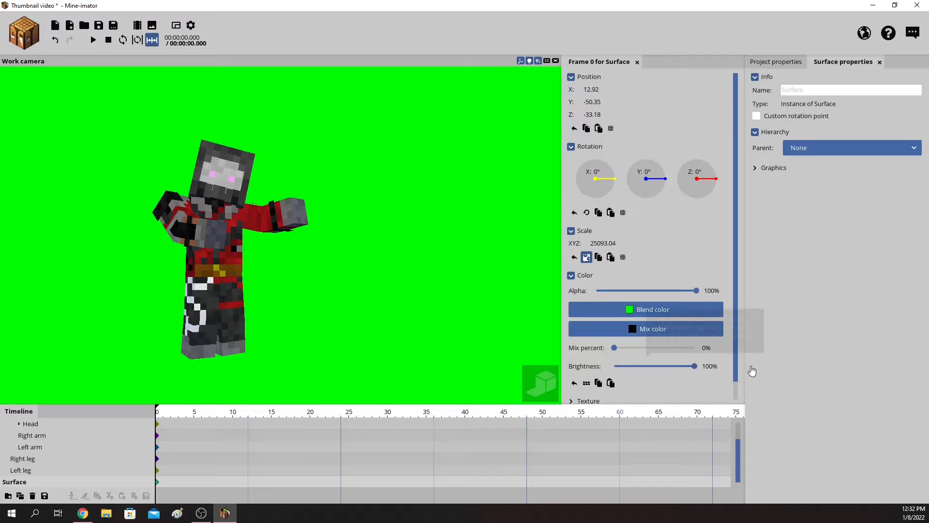
{"action": "left_click", "coordinate": [494, 301]}
Step: Frame the work camera closely on the character's upper body in the left part of the shot, leaving green space beside it
{"action": "scroll", "coordinate": [372, 235], "scroll_direction": "up", "scroll_amount": 1}
{"action": "key", "text": "w"}
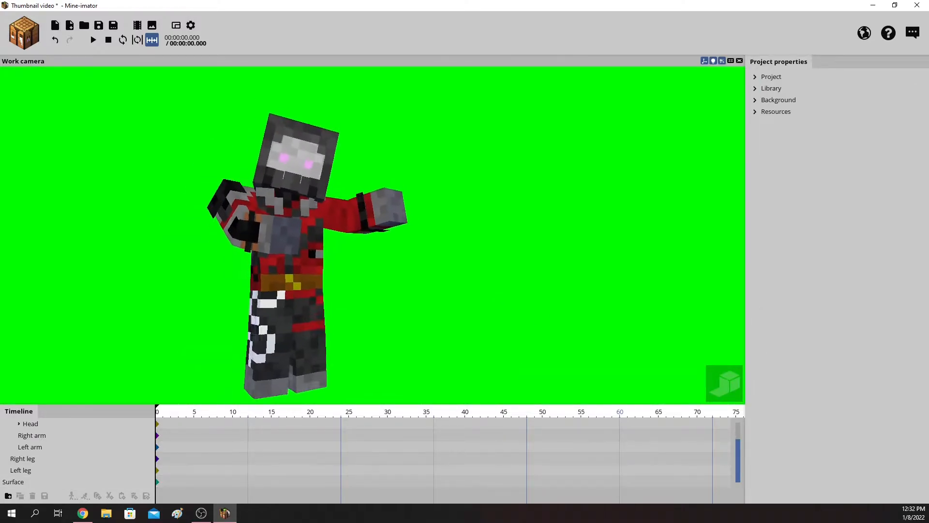
{"action": "key", "text": "s"}
{"action": "key", "text": "w"}
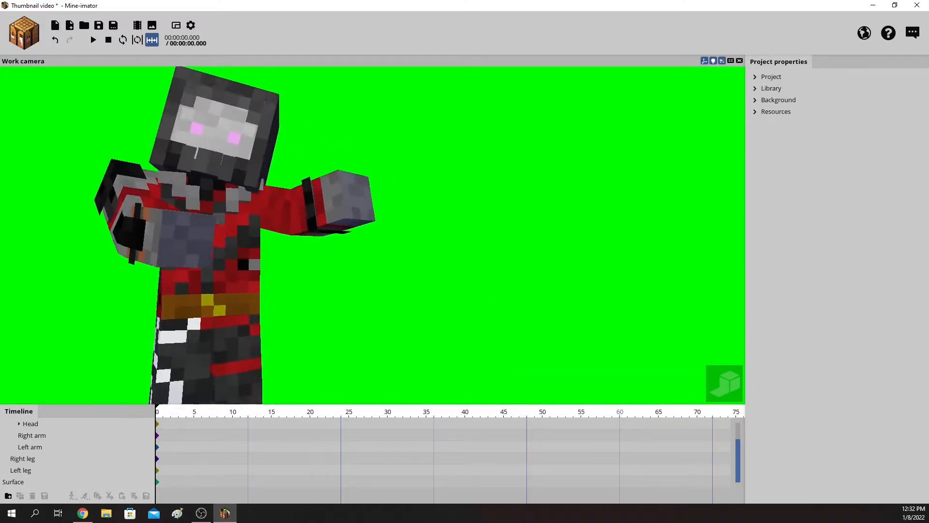
{"action": "key", "text": "s"}
{"action": "key", "text": "q"}
{"action": "key", "text": "e"}
{"action": "key", "text": "a"}
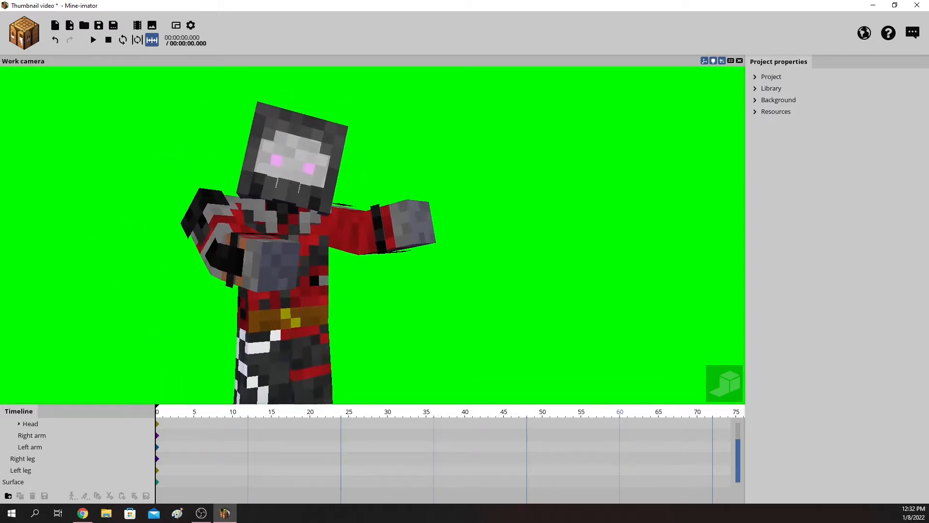
{"action": "mouse_move", "coordinate": [501, 291]}
{"action": "left_mouse_down"}
{"action": "mouse_move", "coordinate": [453, 291]}
{"action": "mouse_move", "coordinate": [547, 291]}
{"action": "mouse_move", "coordinate": [499, 288]}
{"action": "mouse_move", "coordinate": [496, 302]}
{"action": "mouse_move", "coordinate": [493, 275]}
{"action": "mouse_move", "coordinate": [511, 276]}
{"action": "mouse_move", "coordinate": [509, 286]}
{"action": "mouse_move", "coordinate": [506, 262]}
{"action": "mouse_move", "coordinate": [518, 267]}
{"action": "mouse_move", "coordinate": [497, 283]}
{"action": "left_mouse_up"}
{"action": "key", "text": "s"}
{"action": "key", "text": "w"}
{"action": "key", "text": "a"}
{"action": "key", "text": "s"}
{"action": "key", "text": "s"}
{"action": "key", "text": "w"}
{"action": "key", "text": "s"}
{"action": "key", "text": "w"}
{"action": "key", "text": "s"}
{"action": "key", "text": "w"}
{"action": "key", "text": "s"}
{"action": "key", "text": "w"}
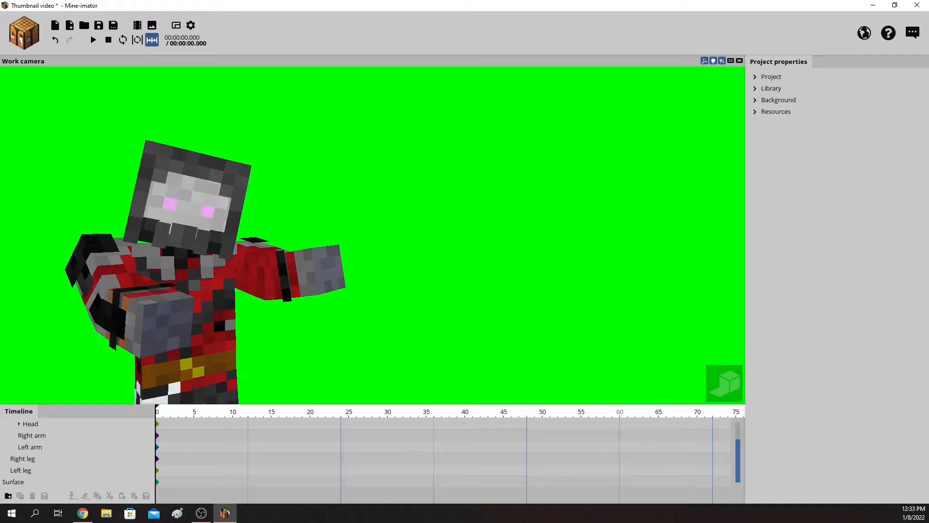
Step: Export the shot as an image at HD 720p (1280x720) with high quality rendering and the background kept
{"action": "left_click", "coordinate": [152, 26]}
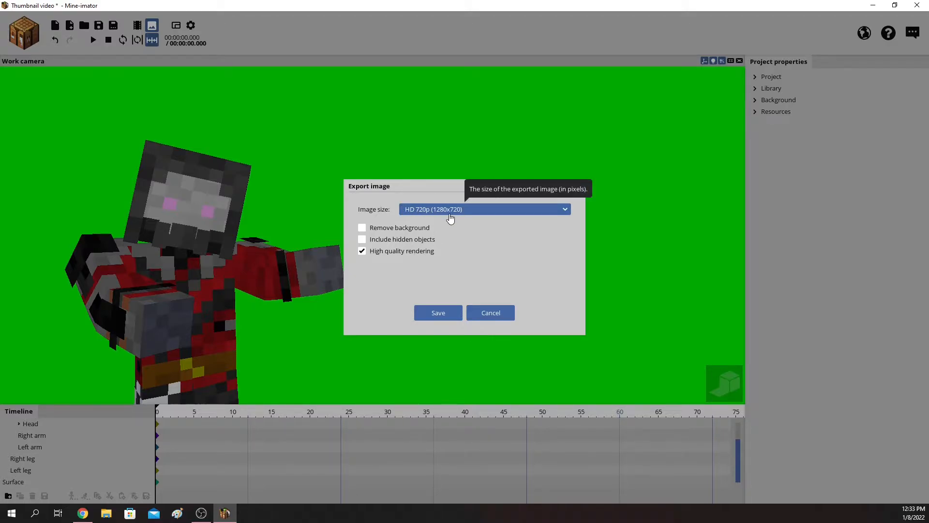
{"action": "left_click", "coordinate": [451, 217]}
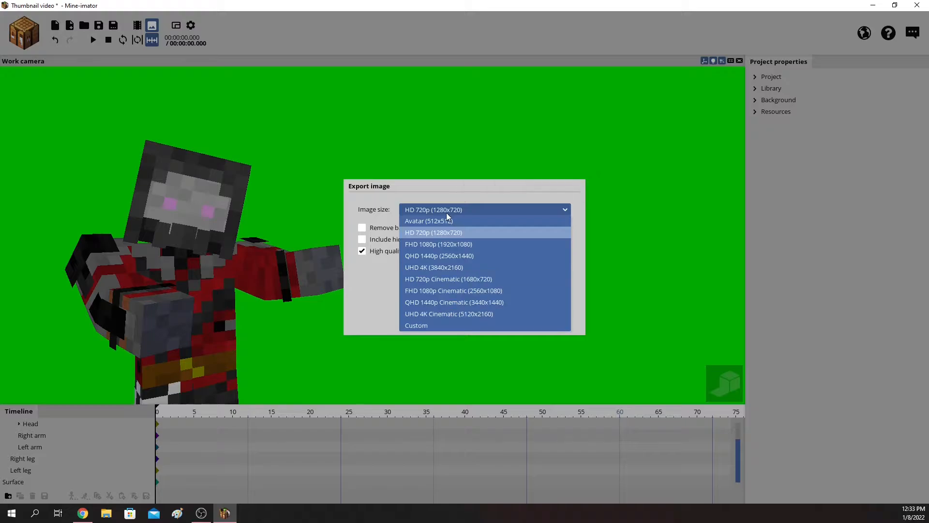
{"action": "left_click", "coordinate": [471, 209]}
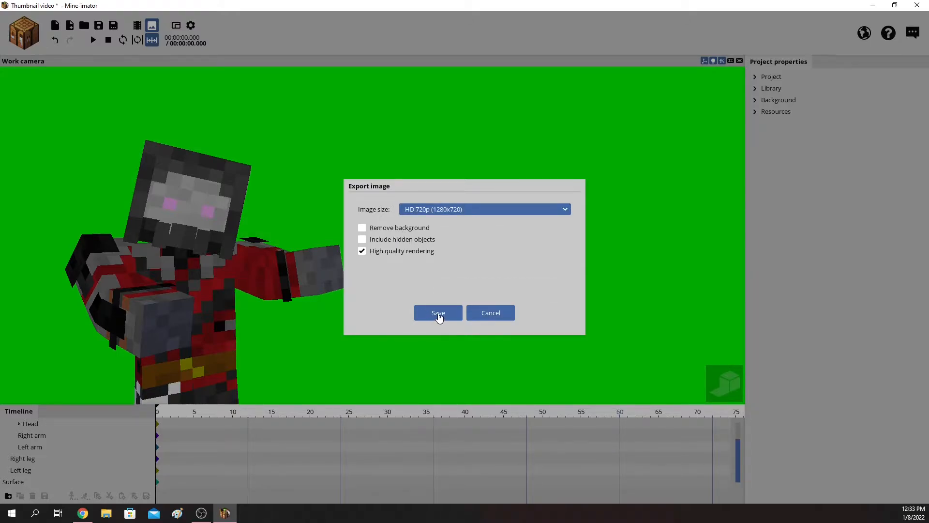
{"action": "left_click", "coordinate": [439, 316]}
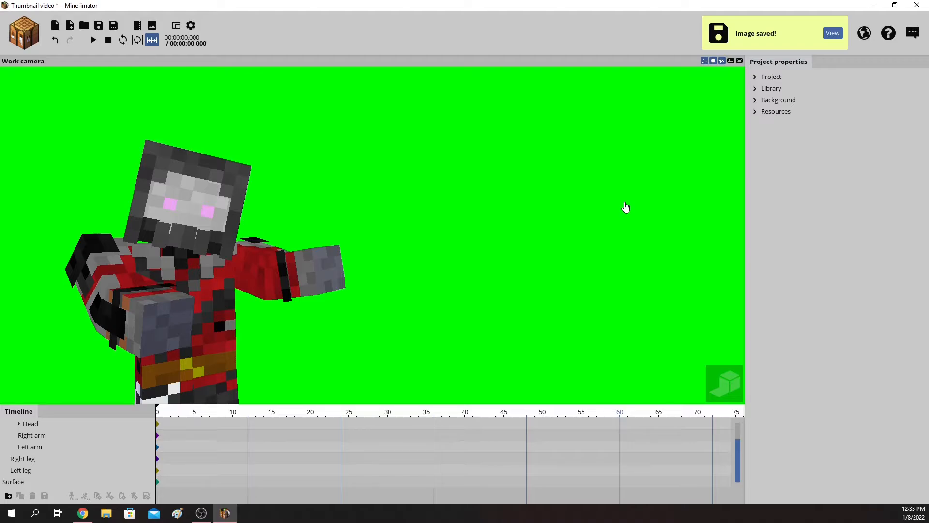
Step: Switch to Pixlr E in the browser and open the exported green-screen character image
{"action": "key", "text": "alt+Tab"}
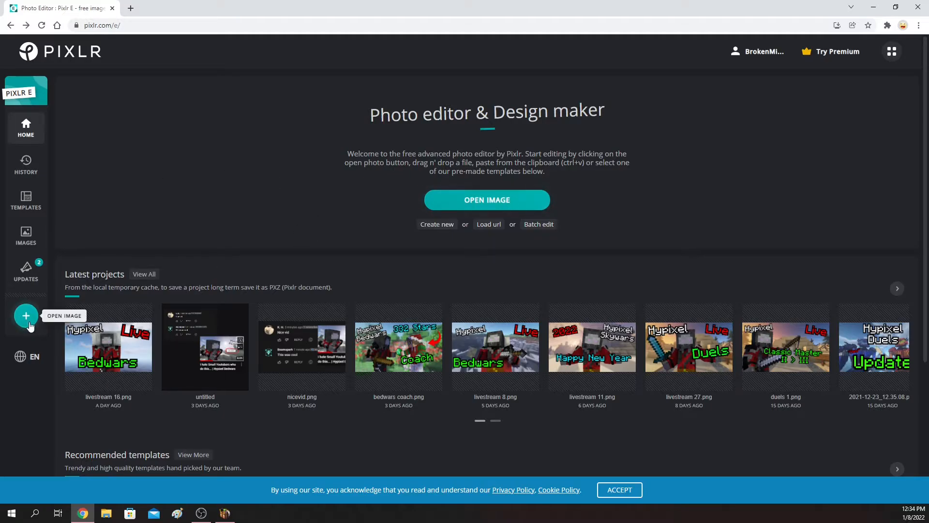
{"action": "left_click", "coordinate": [516, 200]}
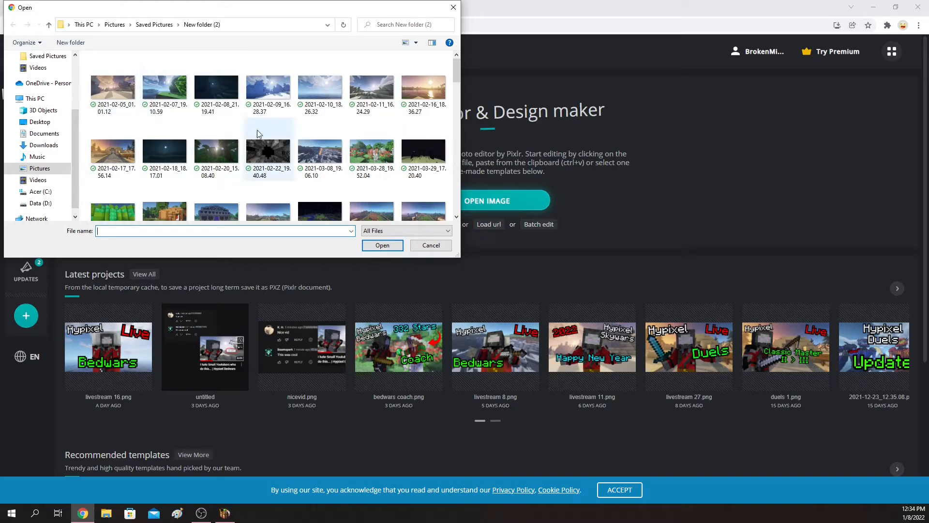
{"action": "scroll", "coordinate": [48, 91], "scroll_direction": "up", "scroll_amount": 3}
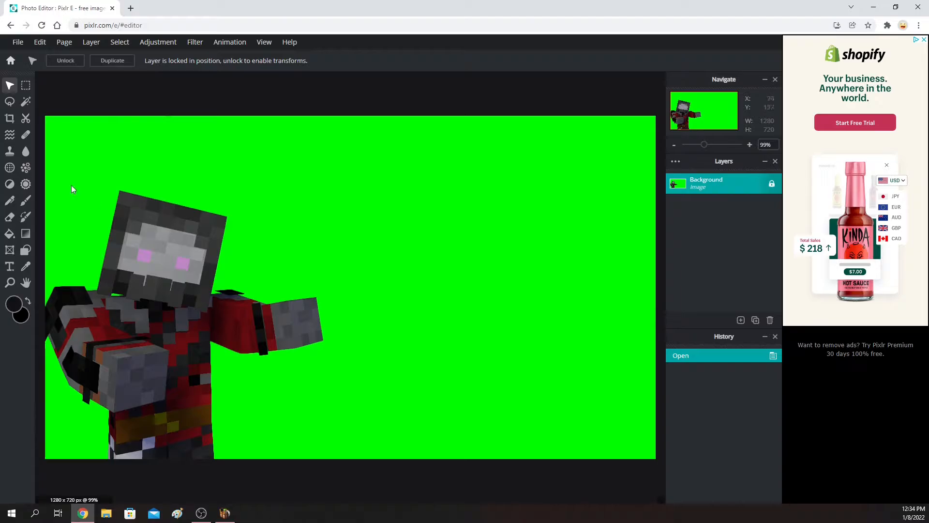
Step: Cut out the green background with the magic cutout tool in remove mode, with Contiguous off and tolerance 32
{"action": "left_click", "coordinate": [26, 118]}
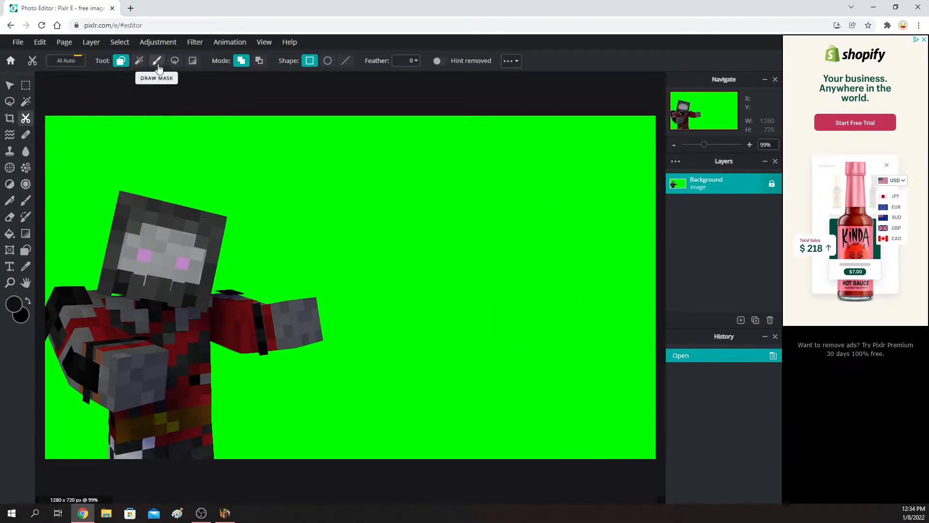
{"action": "left_click", "coordinate": [139, 61]}
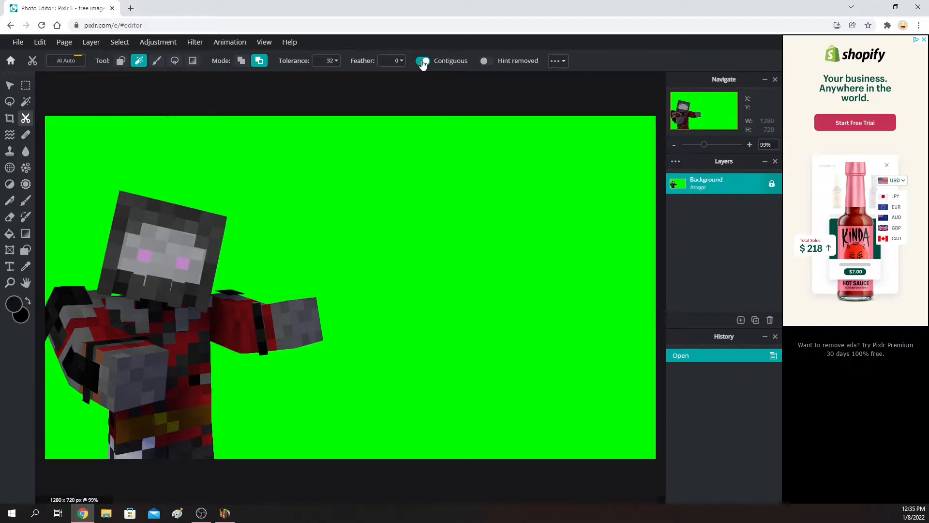
{"action": "left_click", "coordinate": [369, 201]}
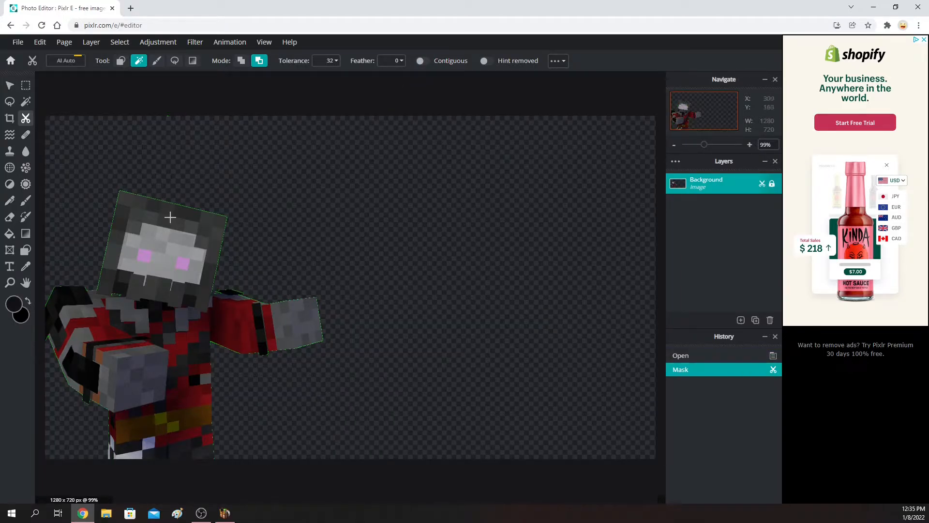
Step: Remove the small leftover green fragment at the image's upper edge, above the character's head, with the magic cutout
{"action": "scroll", "coordinate": [124, 89], "scroll_direction": "up", "scroll_amount": 4}
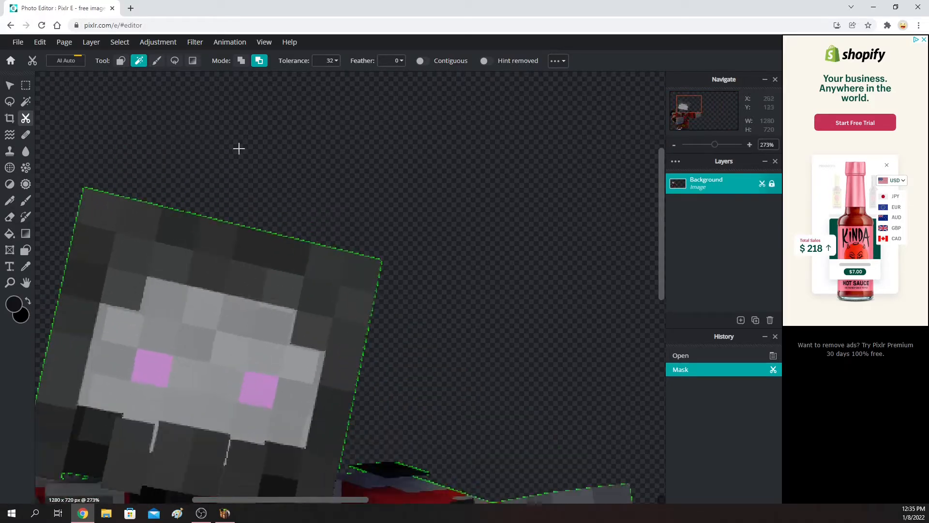
{"action": "scroll", "coordinate": [275, 156], "scroll_direction": "up", "scroll_amount": 1}
{"action": "left_click_drag", "start_coordinate": [661, 217], "coordinate": [655, 132]}
{"action": "scroll", "coordinate": [230, 188], "scroll_direction": "up", "scroll_amount": 3}
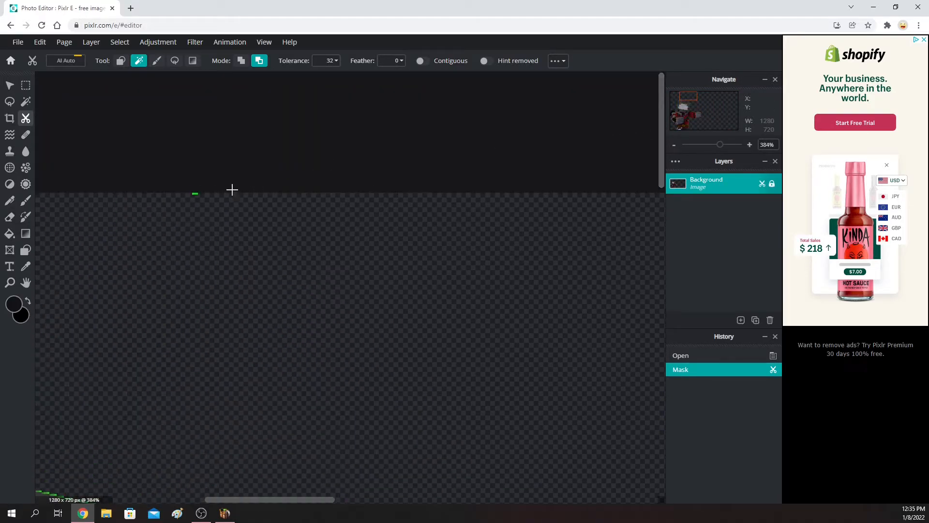
{"action": "left_click", "coordinate": [209, 182]}
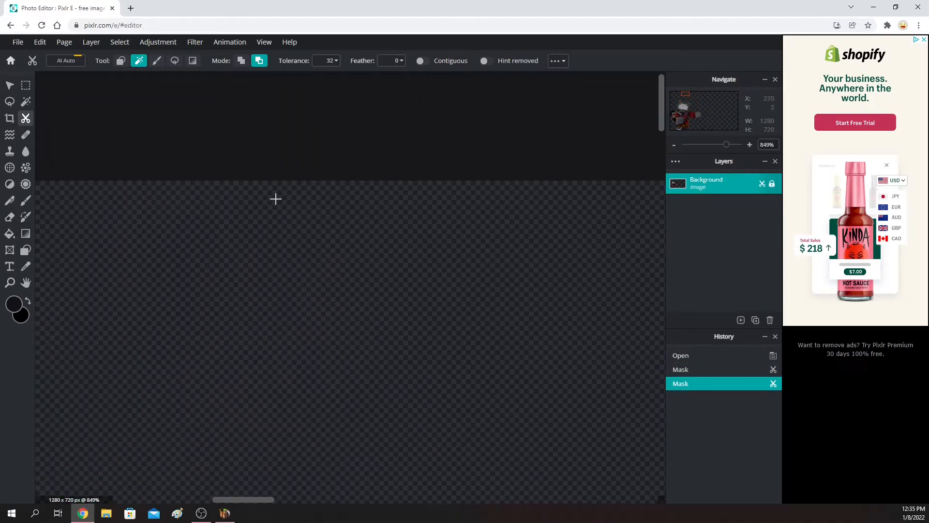
Step: Remove the green fringe pixels along the outstretched grey hand's edges with the magic cutout at tolerance 32
{"action": "scroll", "coordinate": [276, 199], "scroll_direction": "down", "scroll_amount": 7}
{"action": "scroll", "coordinate": [282, 363], "scroll_direction": "up", "scroll_amount": 5}
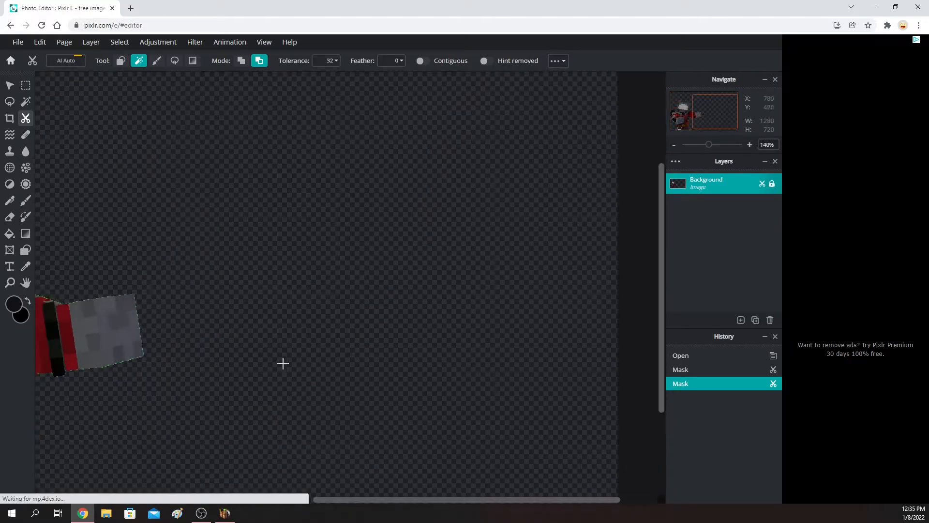
{"action": "scroll", "coordinate": [156, 284], "scroll_direction": "up", "scroll_amount": 4}
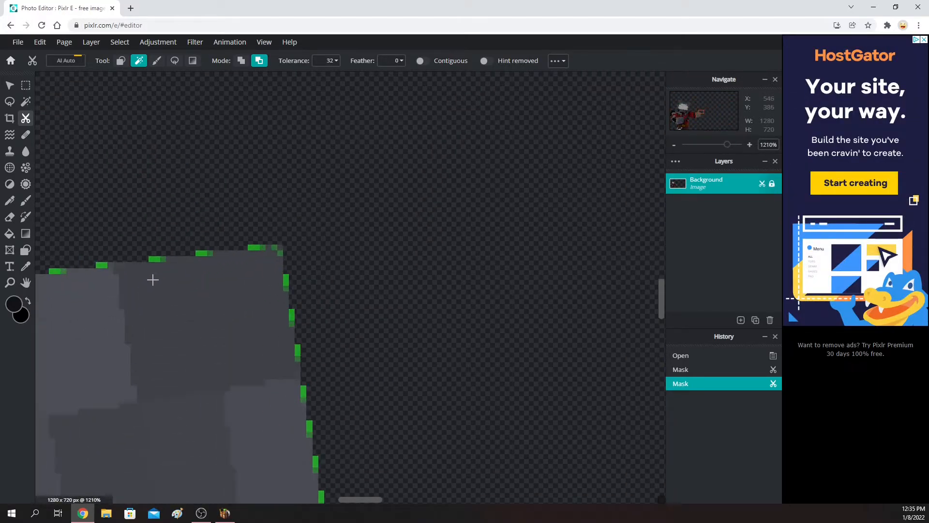
{"action": "left_click", "coordinate": [153, 259]}
Step: Try another magic cutout on the outstretched hand's edge pixels, and undo it
{"action": "left_click", "coordinate": [162, 259]}
{"action": "scroll", "coordinate": [226, 315], "scroll_direction": "down", "scroll_amount": 6}
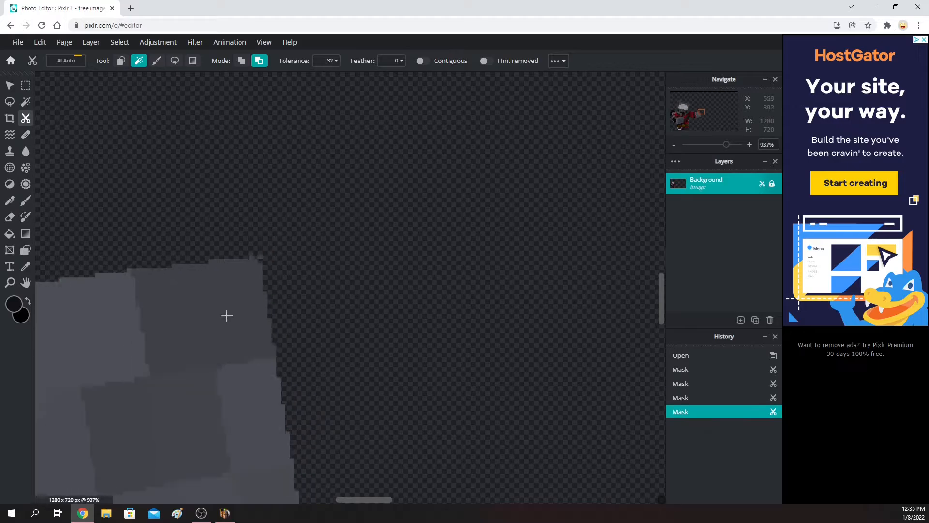
{"action": "scroll", "coordinate": [198, 378], "scroll_direction": "down", "scroll_amount": 1}
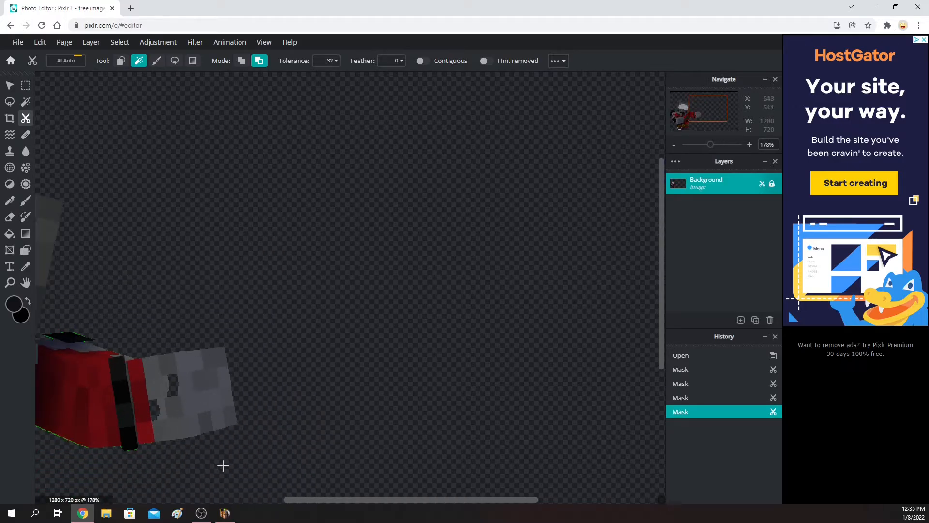
{"action": "left_click_drag", "start_coordinate": [356, 498], "coordinate": [286, 499]}
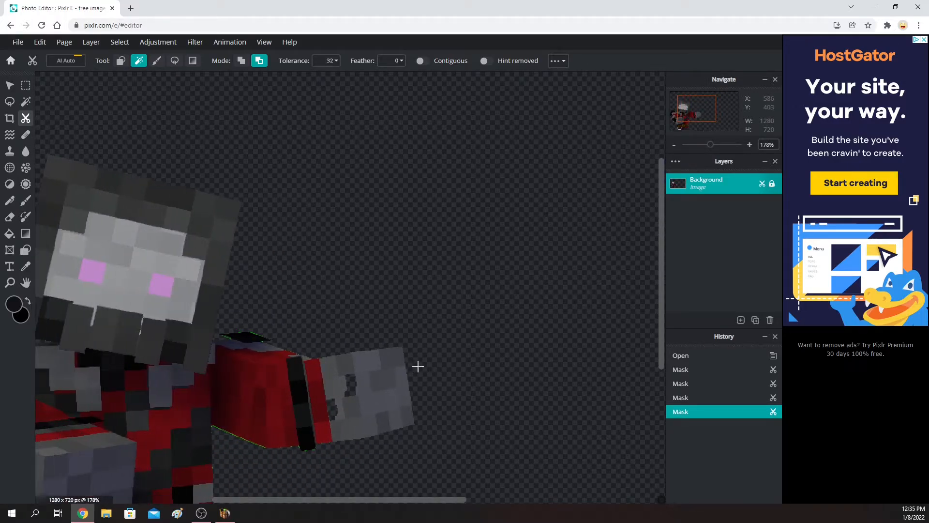
{"action": "key", "text": "ctrl+z"}
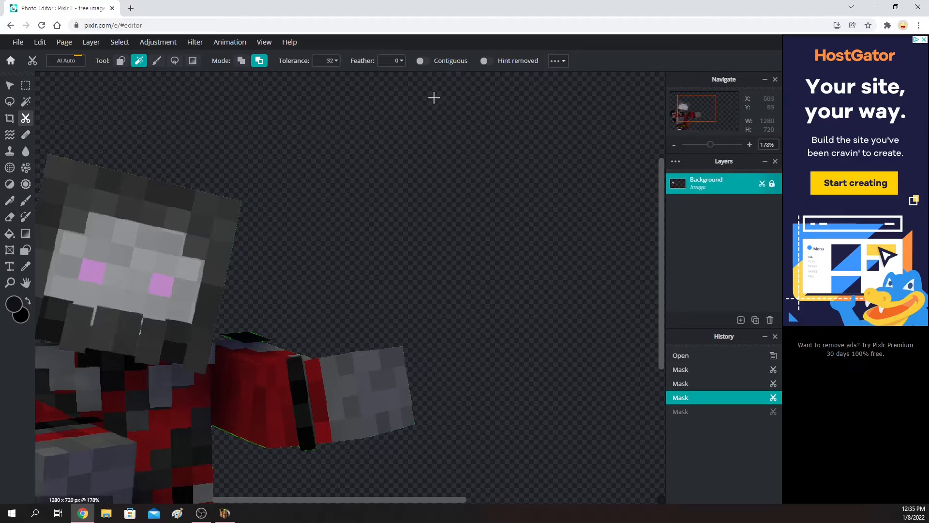
Step: Remove the green fringe along the underside of the outstretched arm's red sleeve with the magic cutout
{"action": "scroll", "coordinate": [378, 278], "scroll_direction": "down", "scroll_amount": 5}
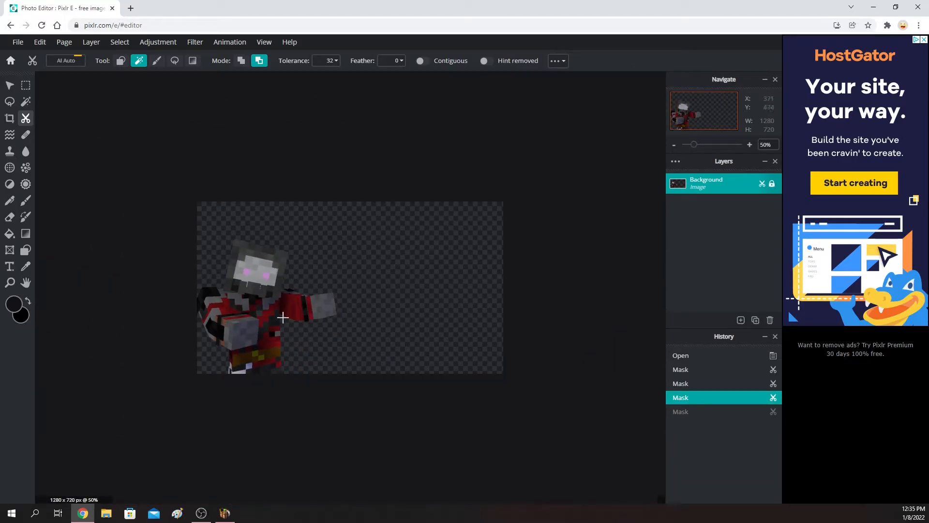
{"action": "scroll", "coordinate": [323, 327], "scroll_direction": "down", "scroll_amount": 1}
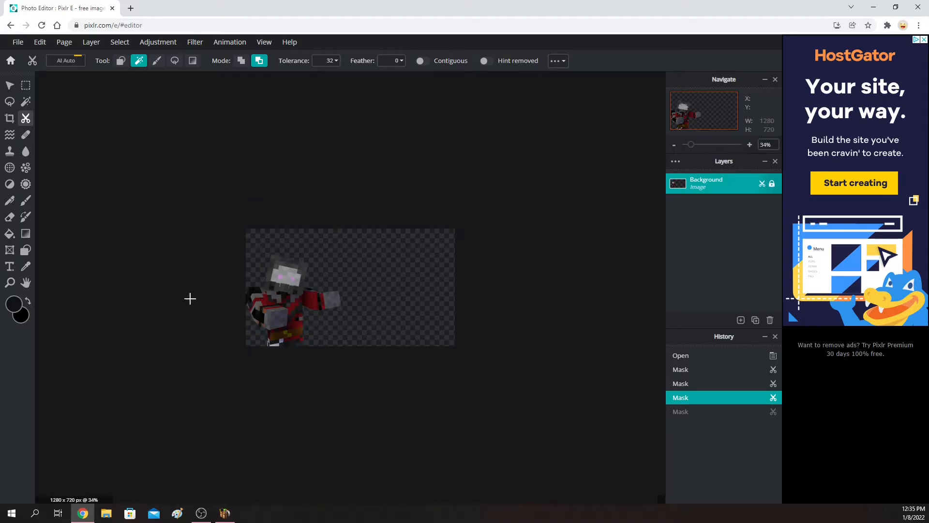
{"action": "scroll", "coordinate": [189, 299], "scroll_direction": "up", "scroll_amount": 6}
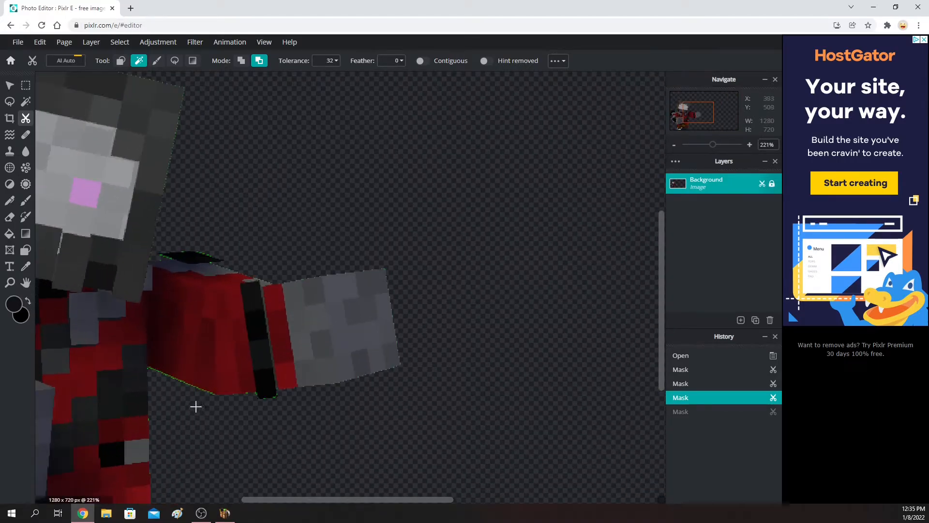
{"action": "scroll", "coordinate": [195, 407], "scroll_direction": "up", "scroll_amount": 4}
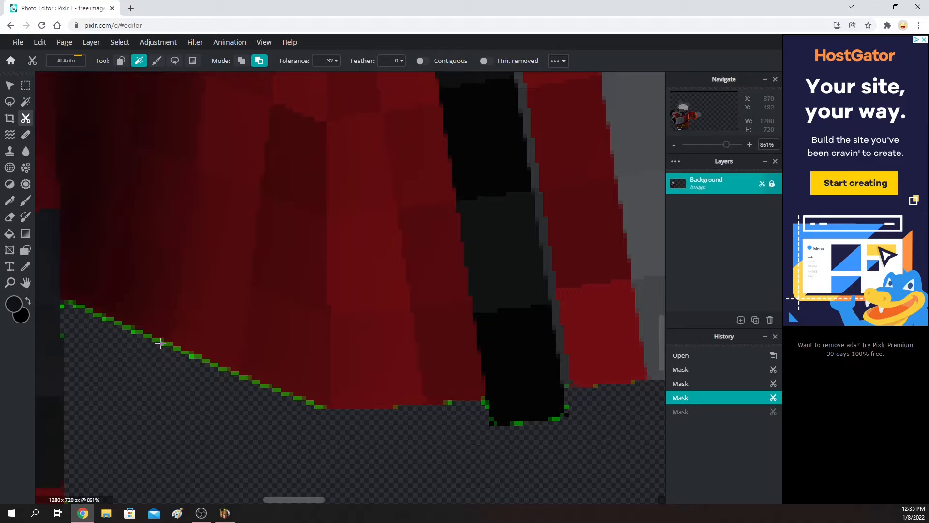
{"action": "left_click", "coordinate": [160, 343]}
{"action": "left_click", "coordinate": [170, 344]}
{"action": "scroll", "coordinate": [227, 341], "scroll_direction": "down", "scroll_amount": 4}
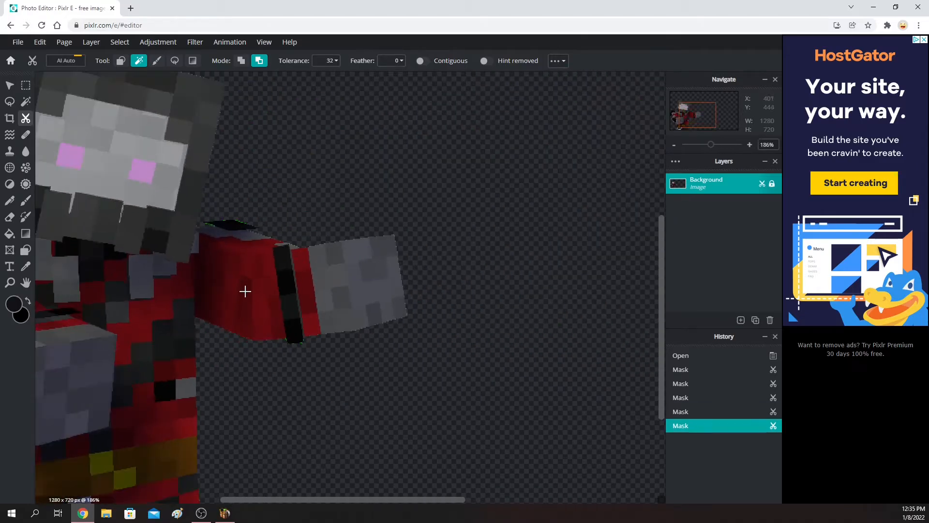
Step: Set the cutout tolerance to 15 and remove the green pixels bordering the black area atop the outstretched arm's shoulder
{"action": "scroll", "coordinate": [246, 291], "scroll_direction": "down", "scroll_amount": 2}
{"action": "scroll", "coordinate": [250, 285], "scroll_direction": "up", "scroll_amount": 1}
{"action": "scroll", "coordinate": [341, 172], "scroll_direction": "up", "scroll_amount": 2}
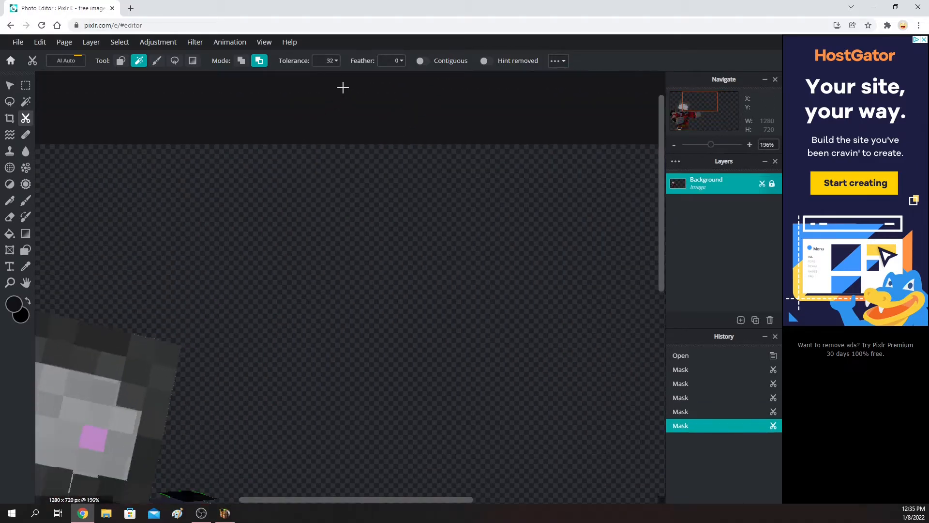
{"action": "left_click", "coordinate": [331, 64]}
{"action": "left_click_drag", "start_coordinate": [275, 80], "coordinate": [262, 78]}
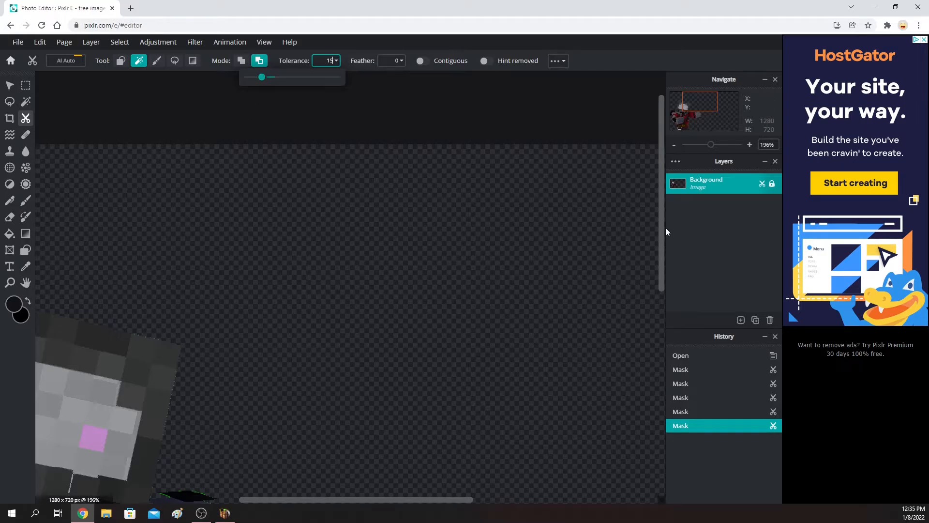
{"action": "left_click_drag", "start_coordinate": [662, 228], "coordinate": [533, 314]}
{"action": "scroll", "coordinate": [173, 308], "scroll_direction": "up", "scroll_amount": 2}
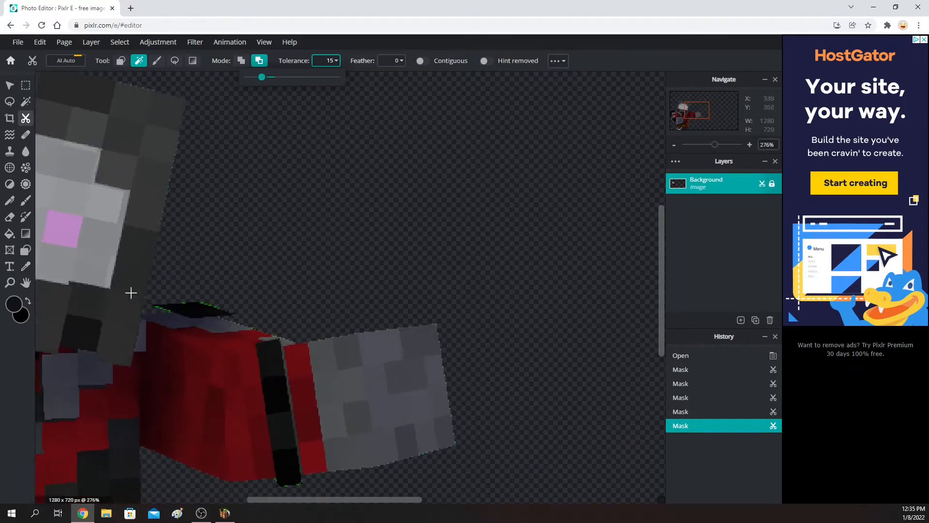
{"action": "scroll", "coordinate": [193, 306], "scroll_direction": "up", "scroll_amount": 8}
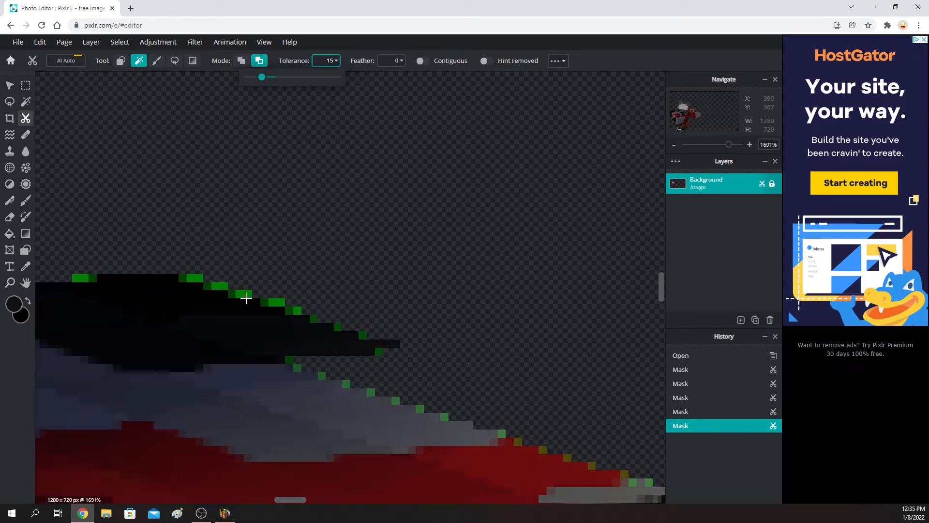
{"action": "left_click", "coordinate": [246, 297]}
{"action": "left_click", "coordinate": [232, 292]}
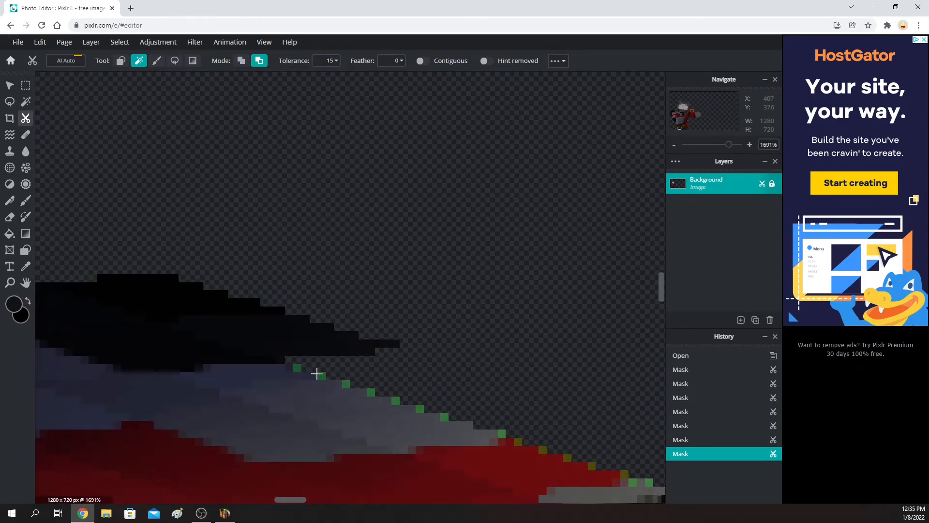
Step: Remove the remaining green and yellowish edge pixels along the upper edge of the outstretched arm with the magic cutout
{"action": "left_click", "coordinate": [319, 375]}
{"action": "scroll", "coordinate": [339, 376], "scroll_direction": "up", "scroll_amount": 1}
{"action": "scroll", "coordinate": [484, 430], "scroll_direction": "right", "scroll_amount": 3}
{"action": "scroll", "coordinate": [484, 431], "scroll_direction": "down", "scroll_amount": 1}
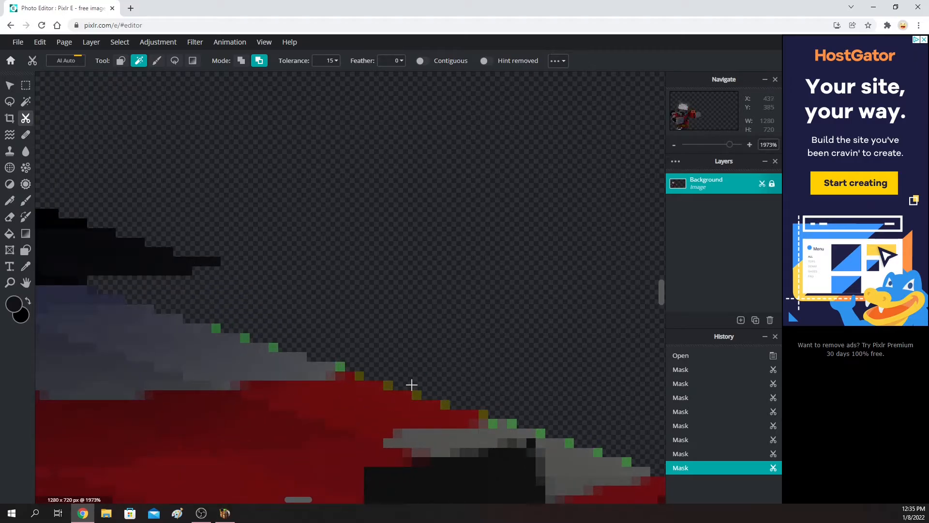
{"action": "left_click", "coordinate": [414, 394]}
{"action": "left_click", "coordinate": [338, 364]}
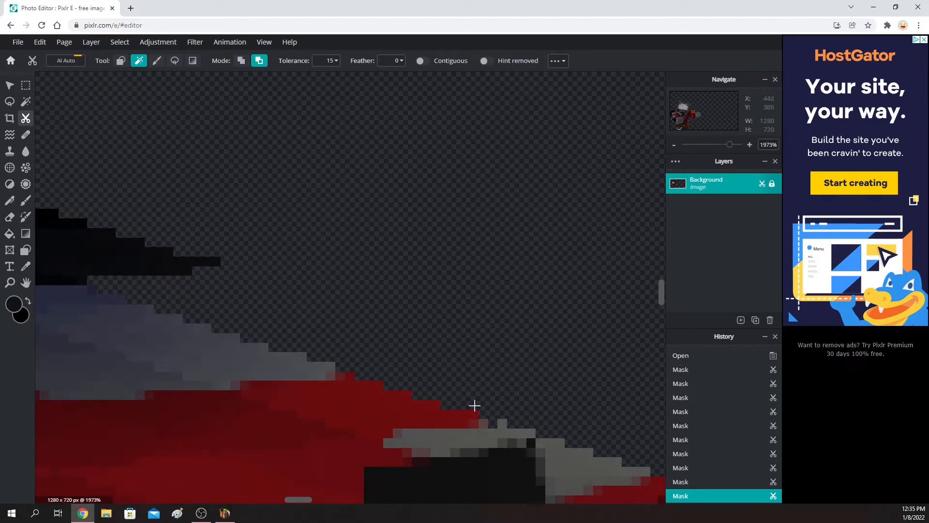
{"action": "scroll", "coordinate": [475, 404], "scroll_direction": "down", "scroll_amount": 10}
{"action": "scroll", "coordinate": [488, 359], "scroll_direction": "down", "scroll_amount": 4}
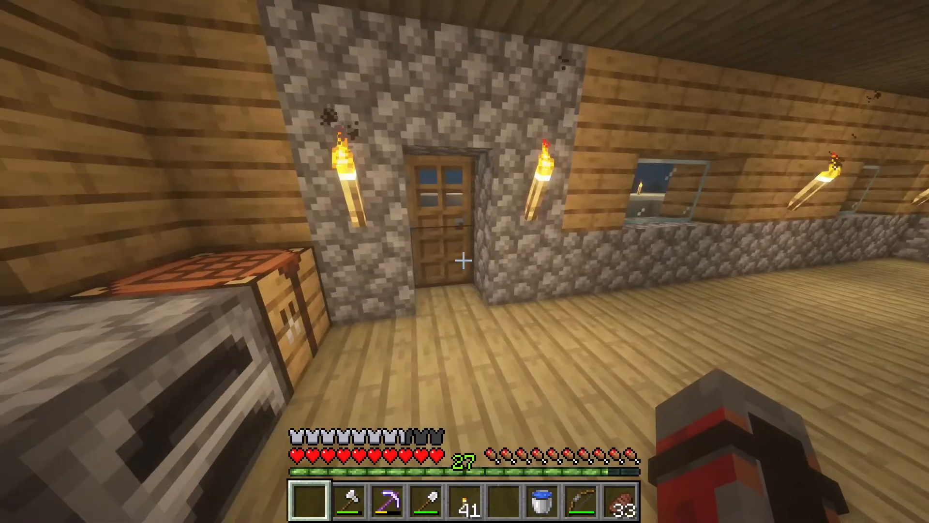
{"action": "key", "text": "w"}
{"action": "right_click", "coordinate": [463, 260]}
{"action": "key", "text": "w"}
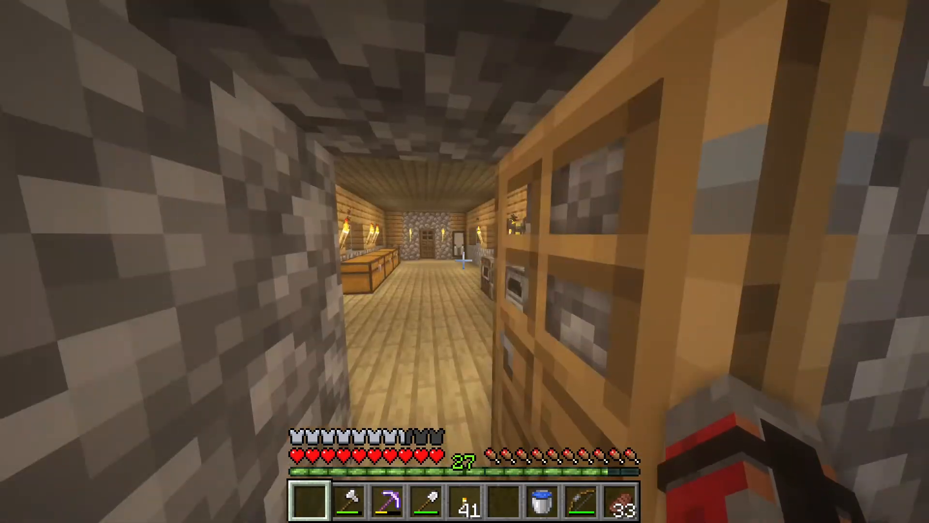
{"action": "right_click", "coordinate": [463, 260]}
{"action": "key", "text": "w"}
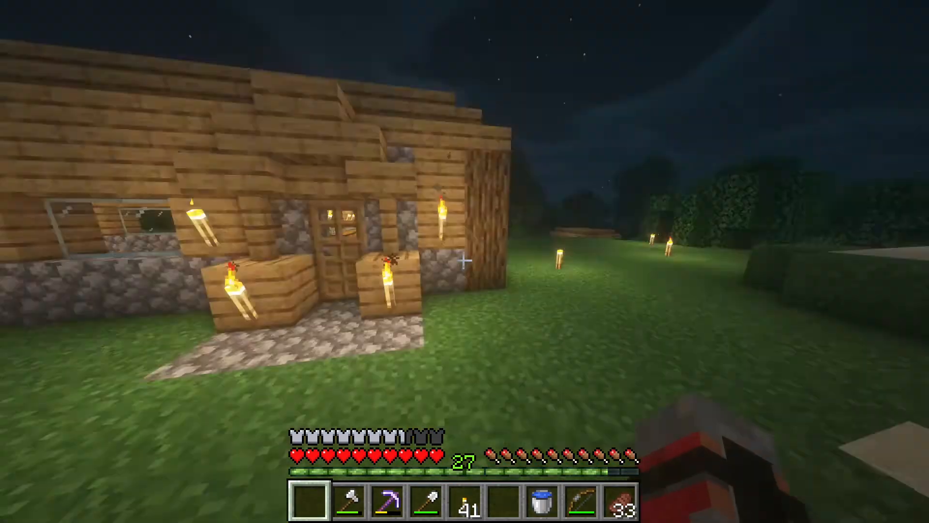
{"action": "key", "text": "space"}
{"action": "key", "text": "w"}
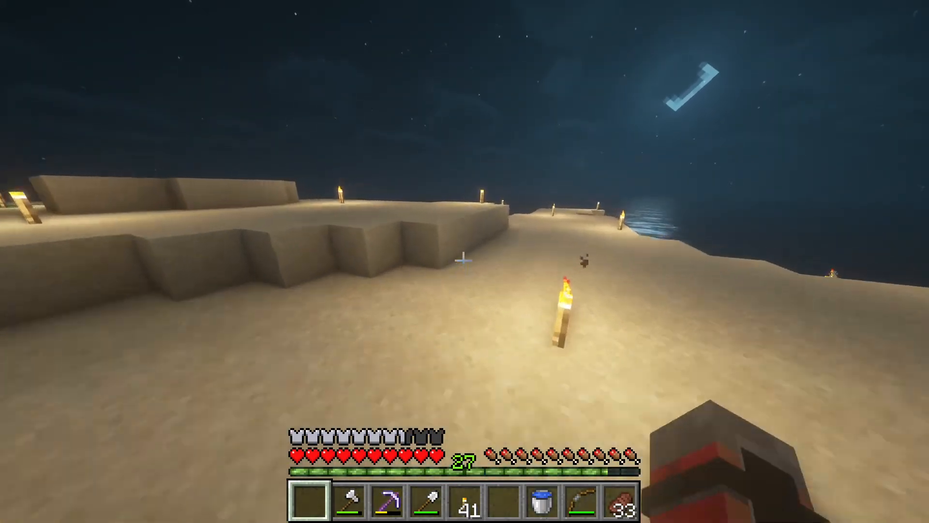
{"action": "key", "text": "w"}
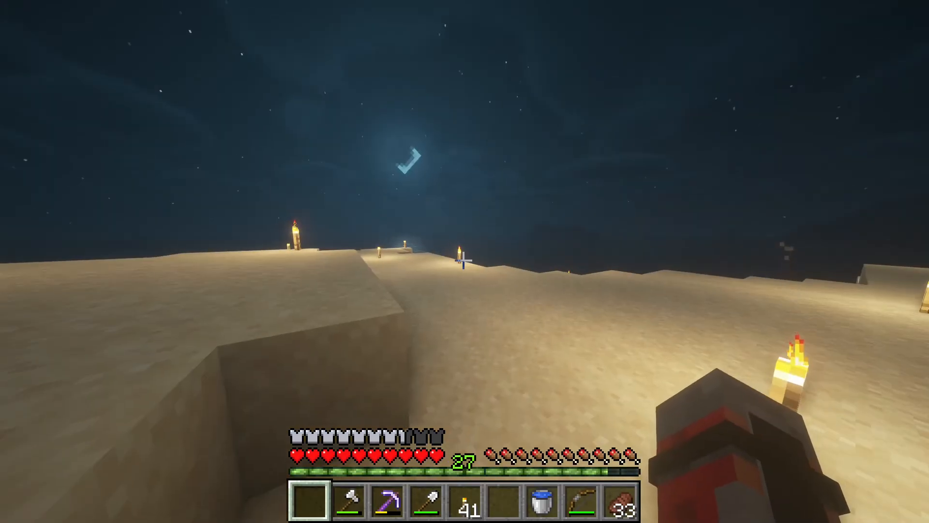
{"action": "key", "text": "space"}
{"action": "key", "text": "a"}
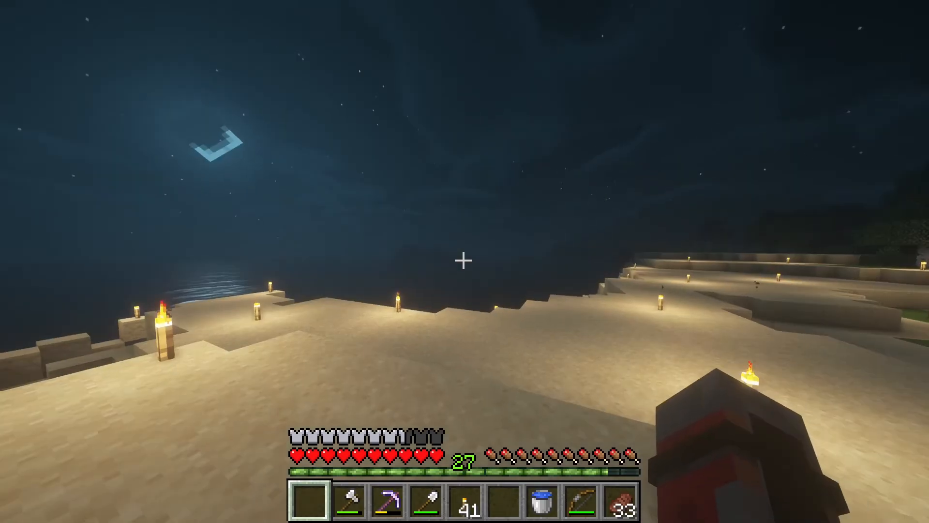
{"action": "key", "text": "w"}
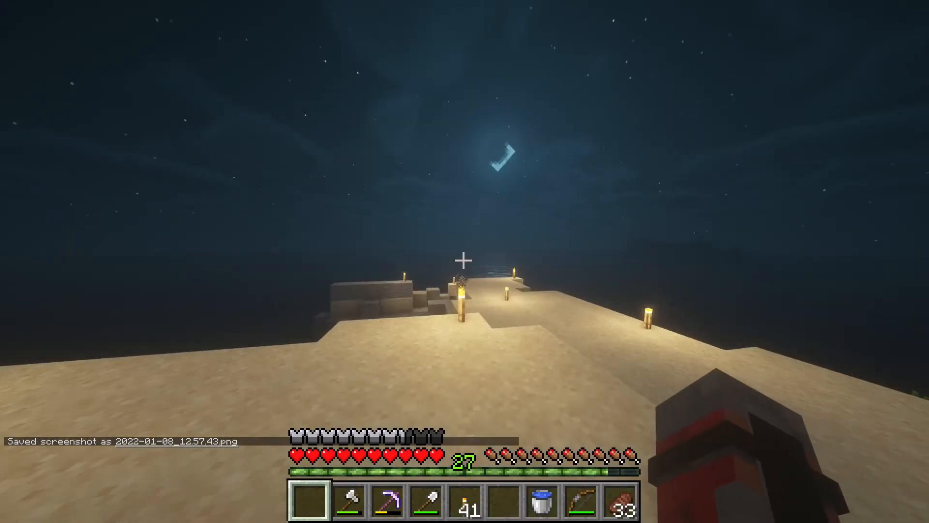
{"action": "key", "text": "d"}
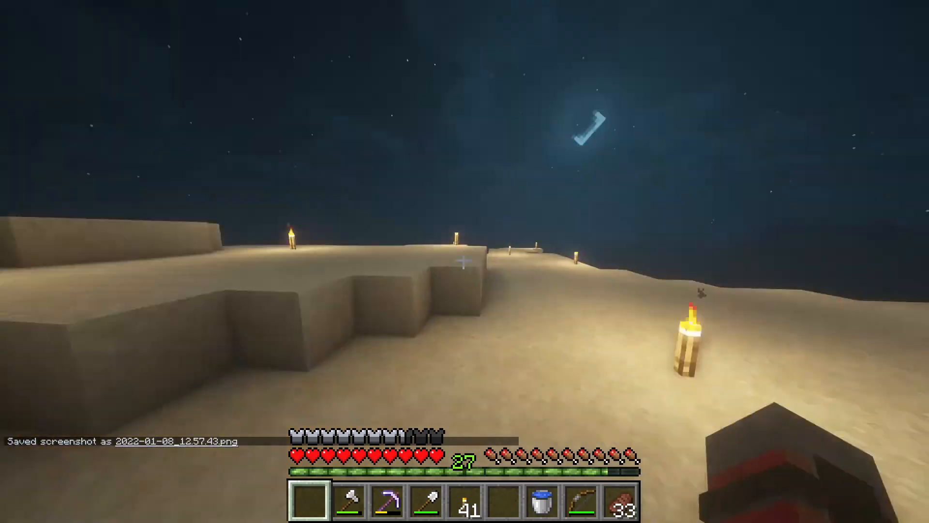
{"action": "key", "text": "w"}
{"action": "key", "text": "w"}
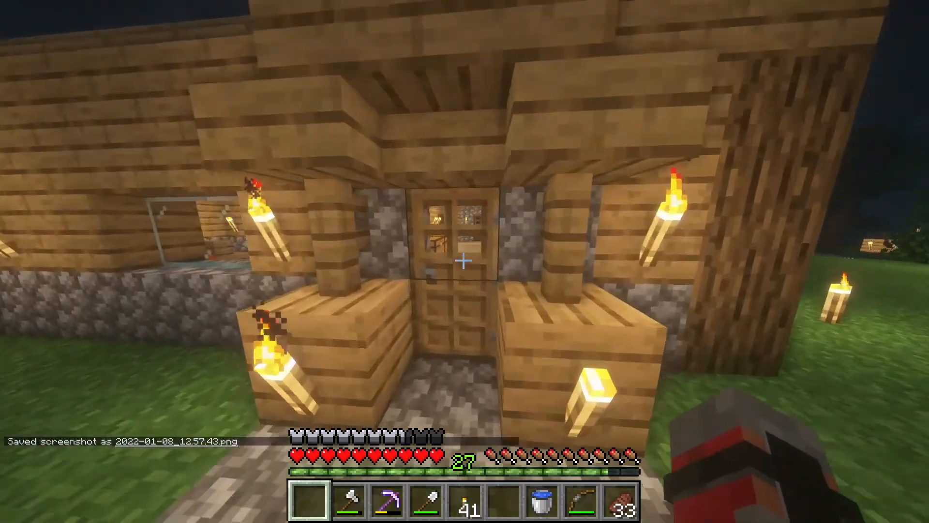
{"action": "right_click", "coordinate": [463, 261]}
{"action": "key", "text": "w"}
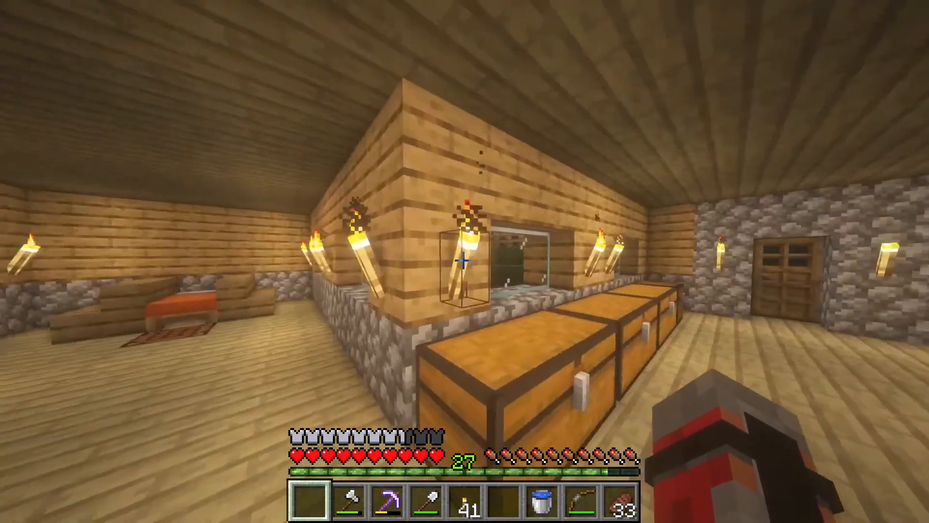
{"action": "key", "text": "c"}
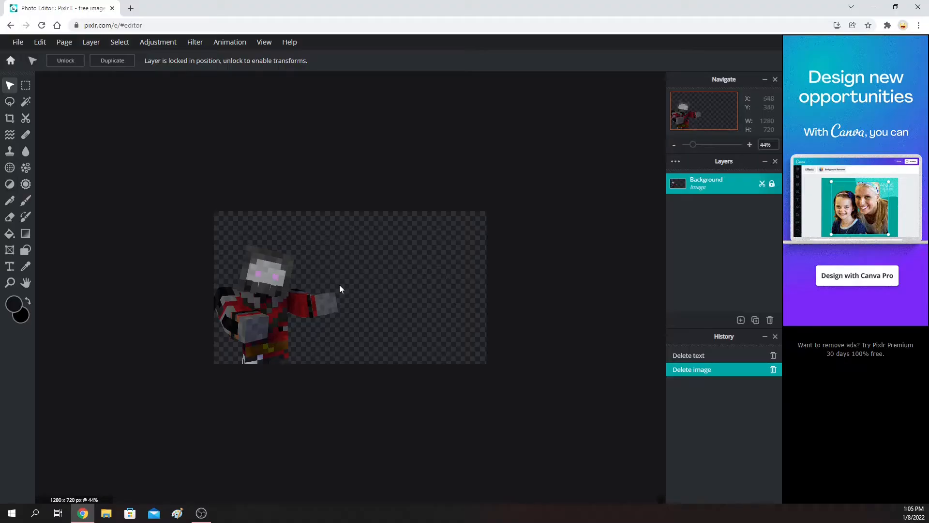
Step: Start adding an image layer in Pixlr E, and open the %appdata% folder through a Windows search
{"action": "left_click", "coordinate": [741, 320]}
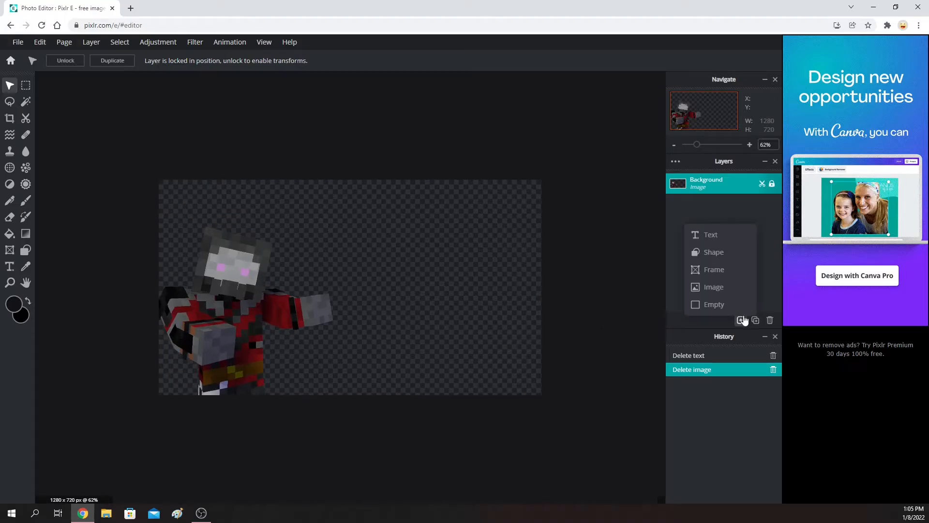
{"action": "left_click", "coordinate": [725, 288]}
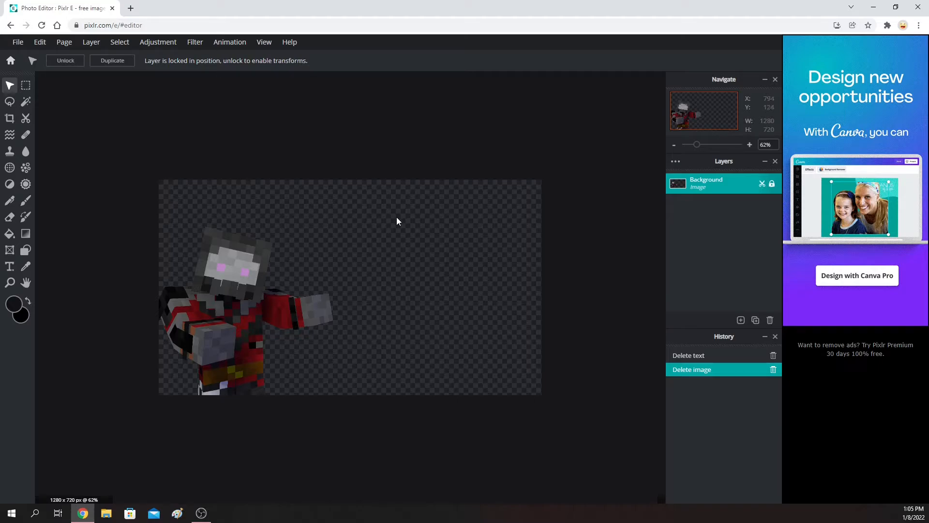
{"action": "left_click", "coordinate": [34, 515]}
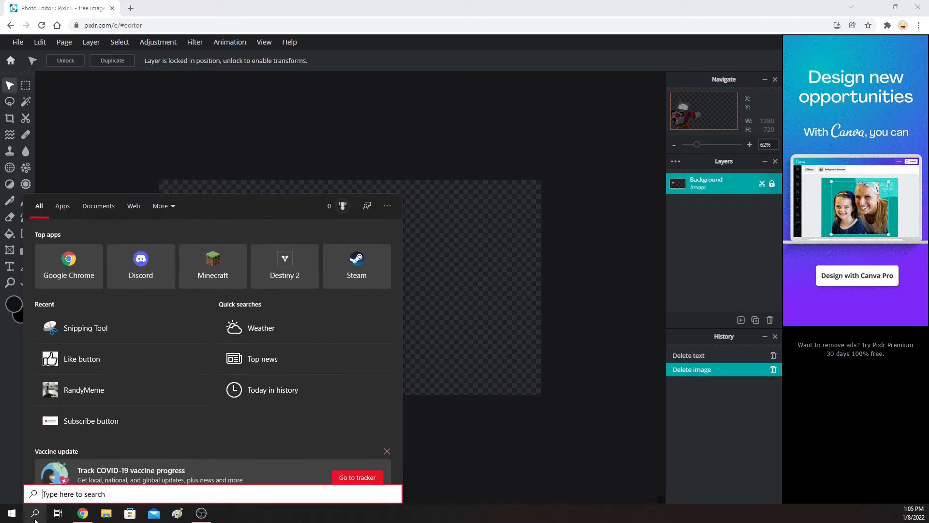
{"action": "type", "text": "%ap"}
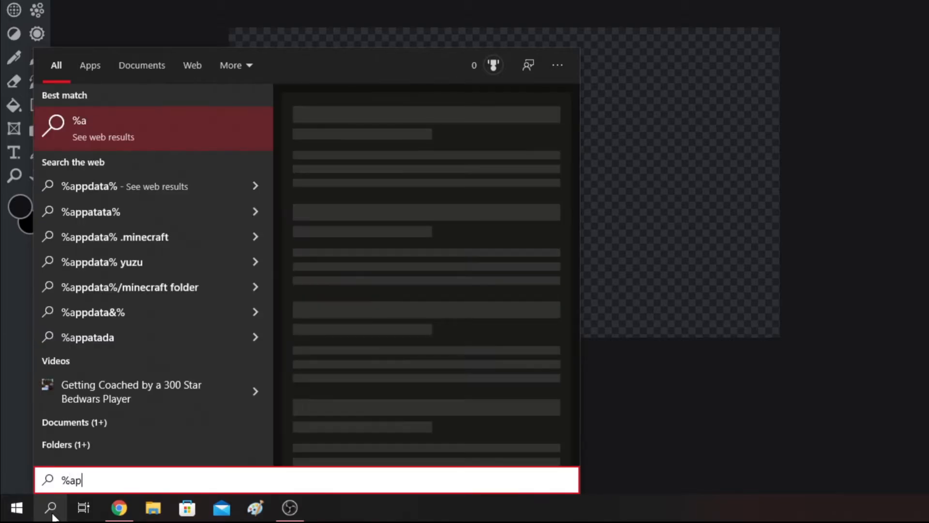
{"action": "type", "text": "pdata%"}
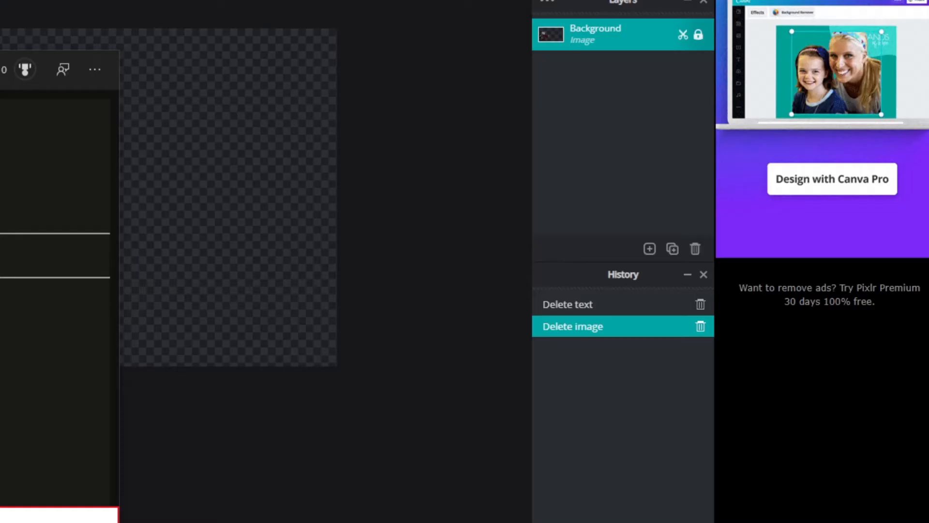
{"action": "left_click", "coordinate": [162, 129]}
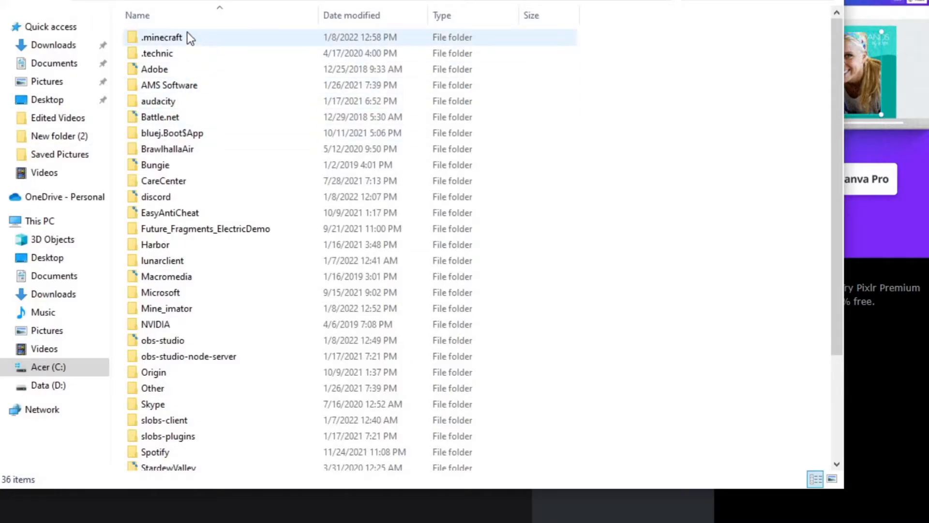
Step: View the newest screenshot, 2022-01-08_12.57.43, from the .minecraft screenshots folder, and close the photo viewer and folder
{"action": "double_click", "coordinate": [196, 39]}
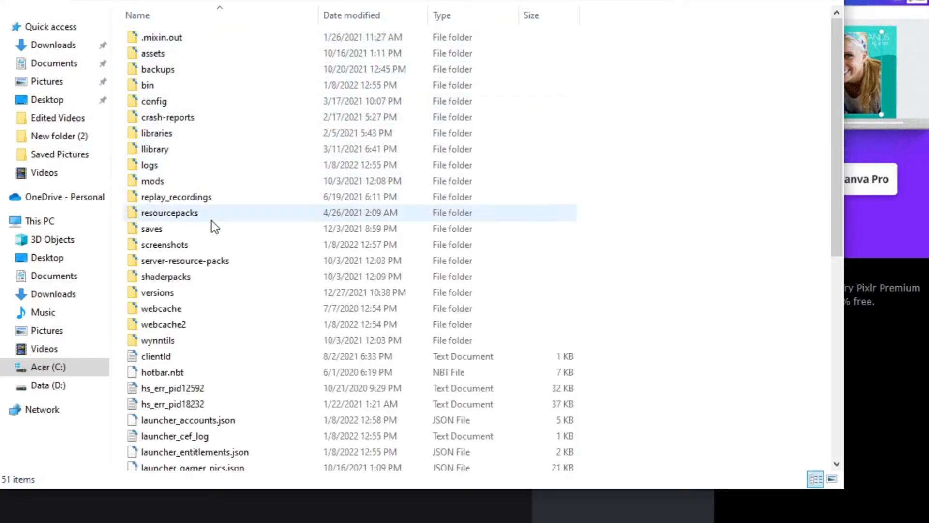
{"action": "double_click", "coordinate": [237, 245]}
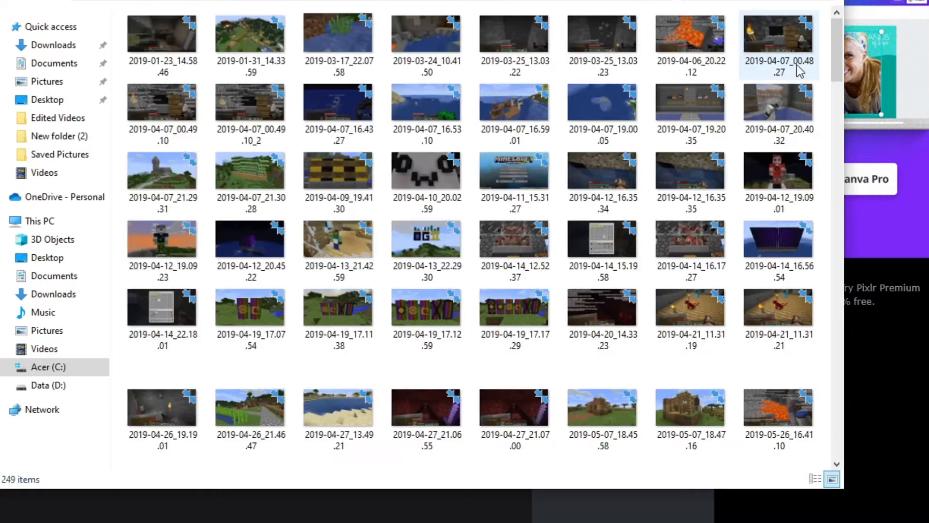
{"action": "left_click_drag", "start_coordinate": [832, 58], "coordinate": [837, 479]}
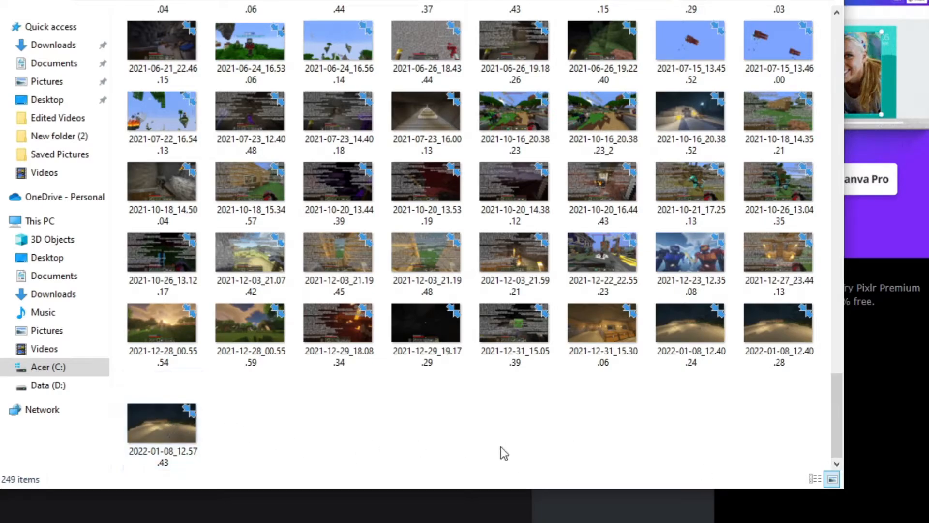
{"action": "left_click", "coordinate": [167, 429]}
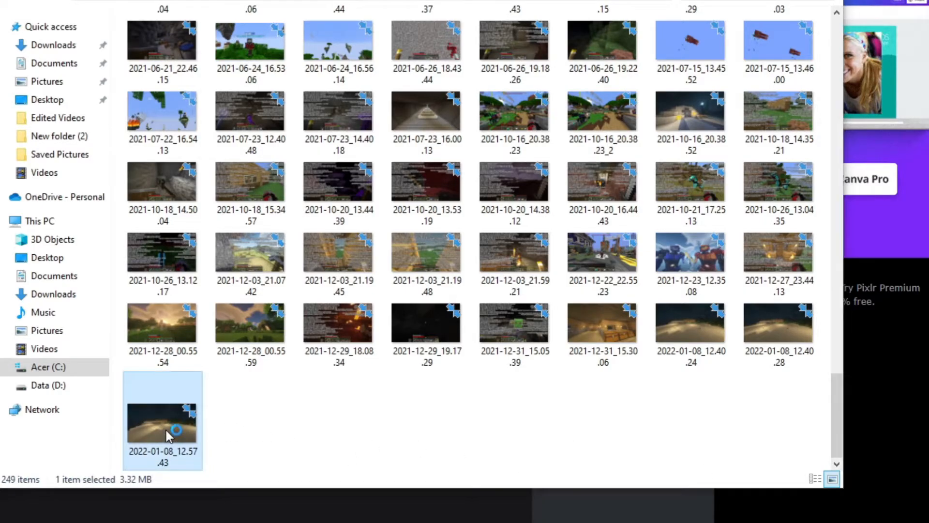
{"action": "double_click", "coordinate": [166, 430]}
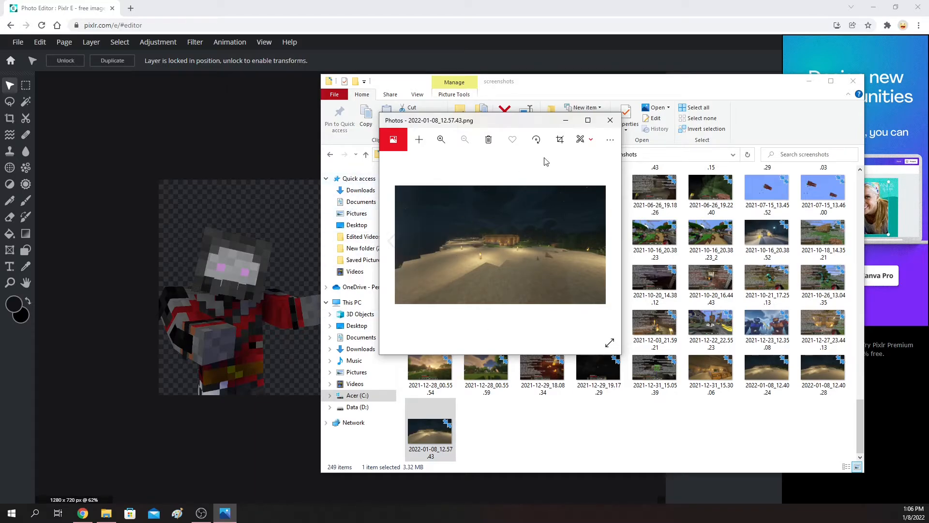
{"action": "left_click", "coordinate": [609, 120]}
{"action": "left_click", "coordinate": [855, 85]}
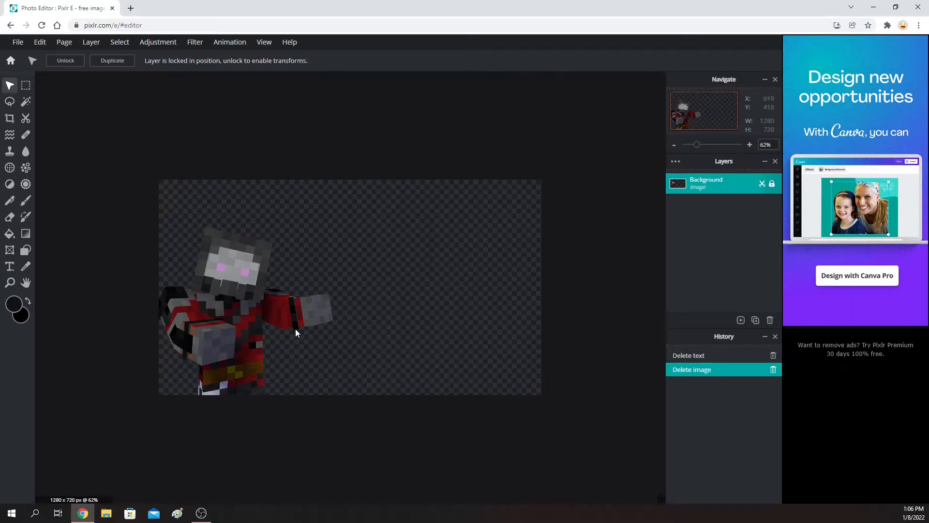
Step: Add the recent file 2022-01-08_12.57.43 as an image layer and move it below the character's Background layer
{"action": "left_click", "coordinate": [740, 320]}
{"action": "left_click", "coordinate": [716, 291]}
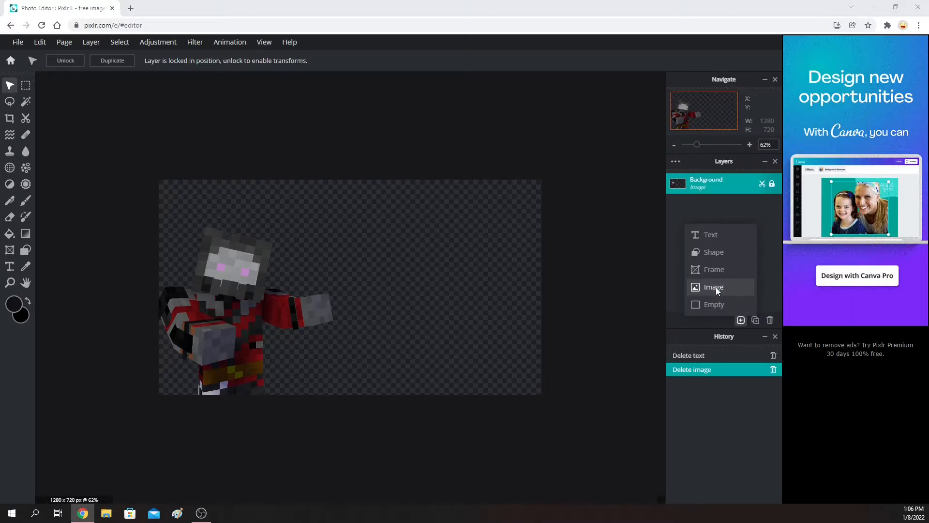
{"action": "scroll", "coordinate": [13, 85], "scroll_direction": "up", "scroll_amount": 1}
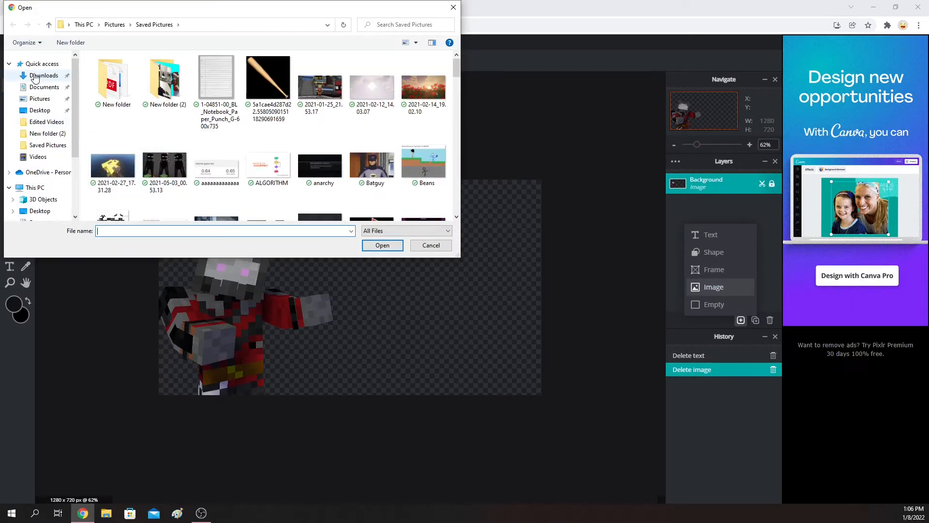
{"action": "left_click", "coordinate": [38, 64]}
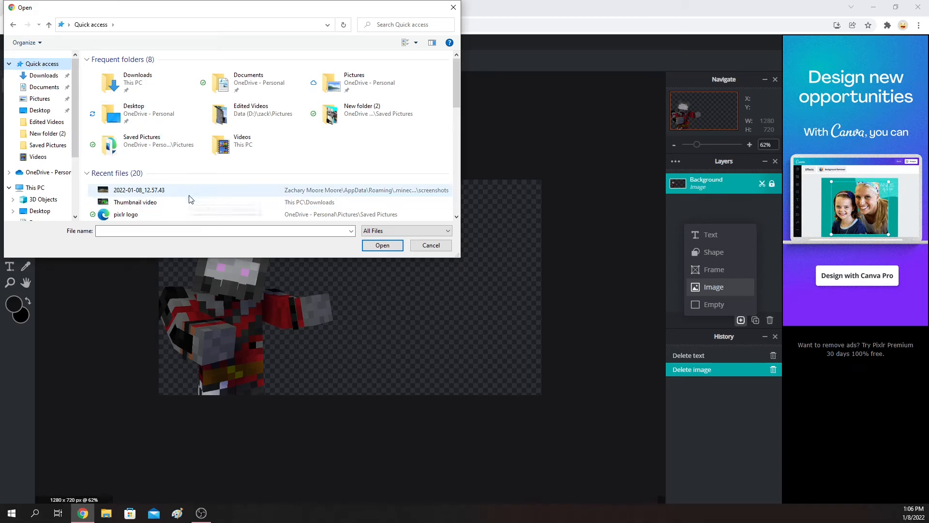
{"action": "double_click", "coordinate": [185, 191]}
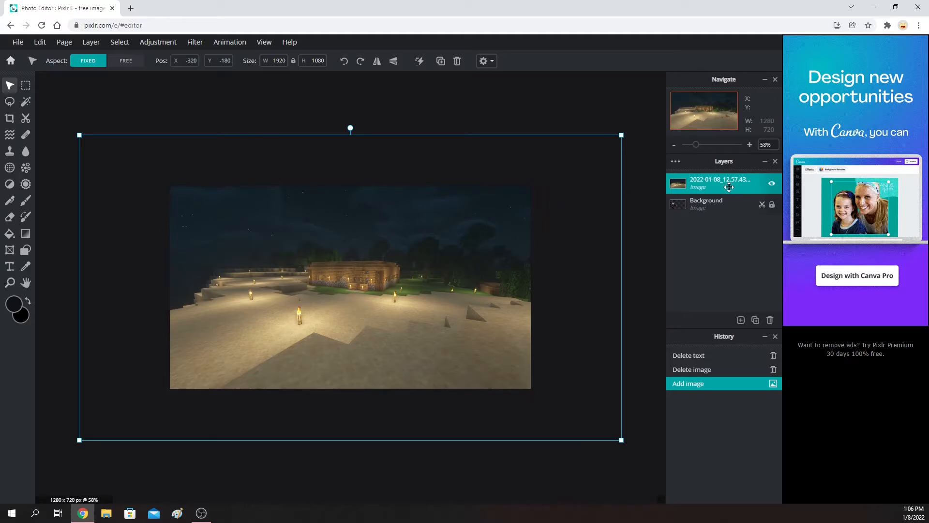
{"action": "left_click_drag", "start_coordinate": [722, 184], "coordinate": [721, 205]}
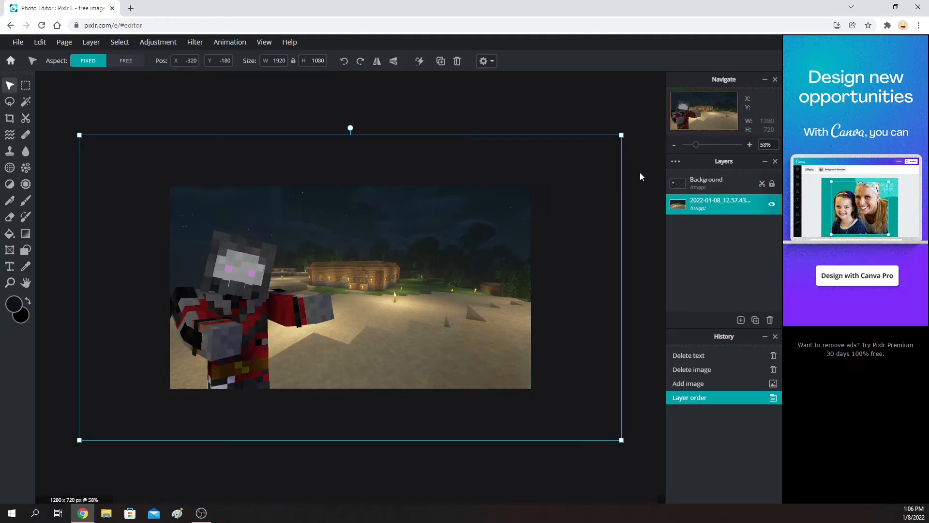
Step: Scale the screenshot layer down to about 1500 × 844 px and reposition it so it still covers the whole canvas
{"action": "left_click_drag", "start_coordinate": [622, 135], "coordinate": [503, 202]}
{"action": "left_click_drag", "start_coordinate": [384, 299], "coordinate": [464, 257]}
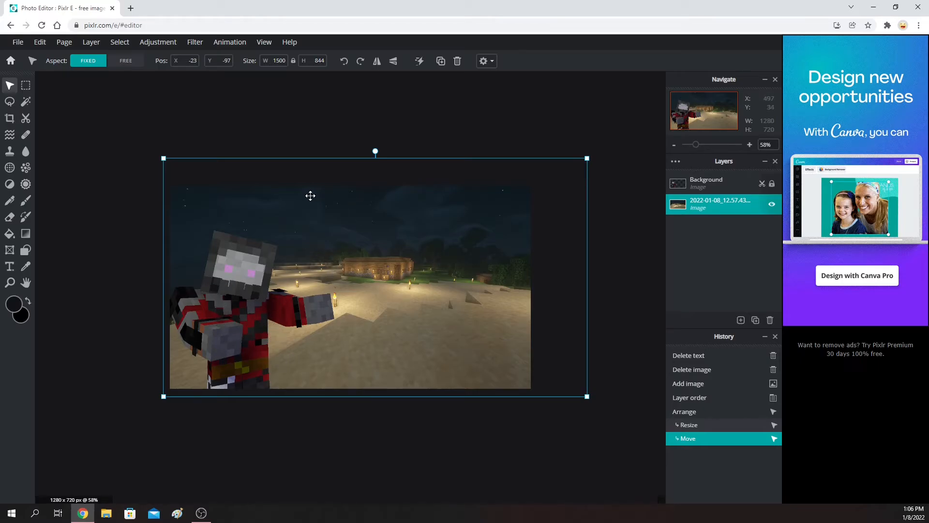
{"action": "key", "text": "Return"}
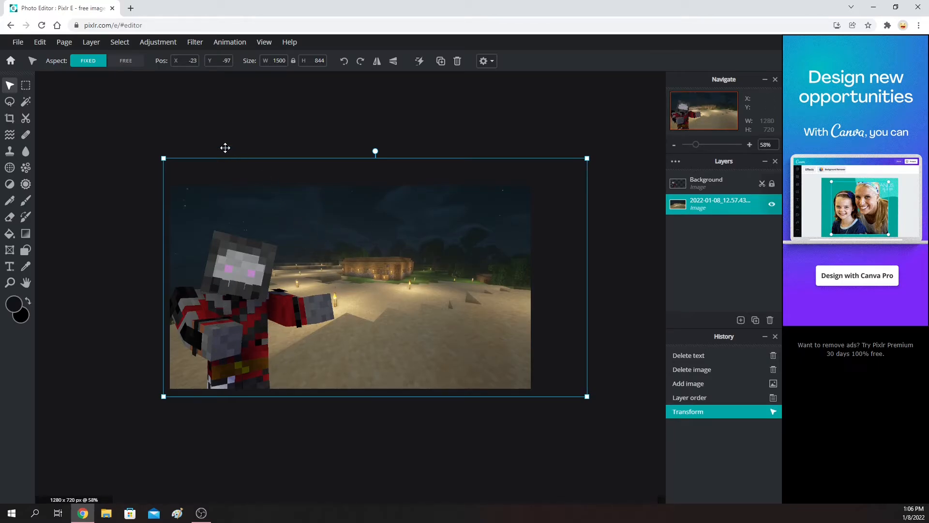
Step: Apply a Blur filter with amount 31 to the screenshot layer and deselect the layer
{"action": "left_click", "coordinate": [195, 41]}
{"action": "mouse_move", "coordinate": [220, 78]}
{"action": "left_click", "coordinate": [305, 96]}
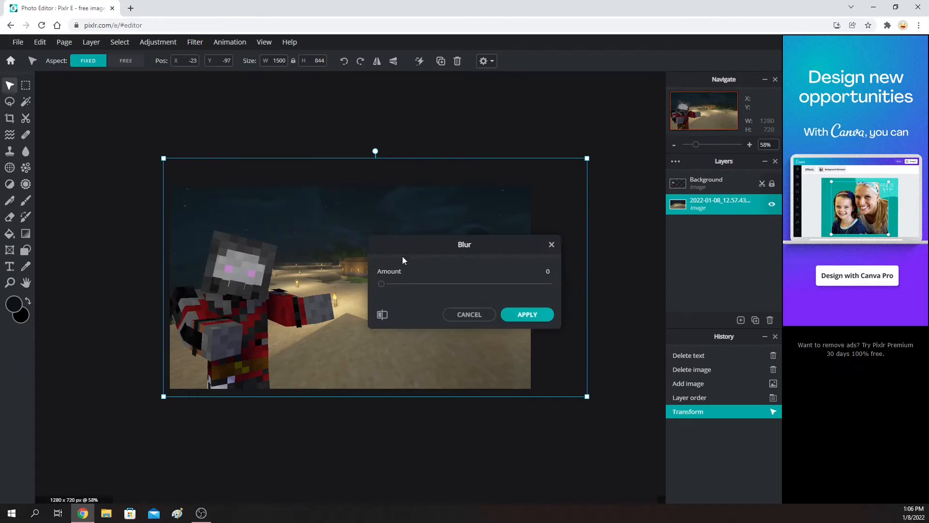
{"action": "left_click_drag", "start_coordinate": [419, 283], "coordinate": [435, 288]}
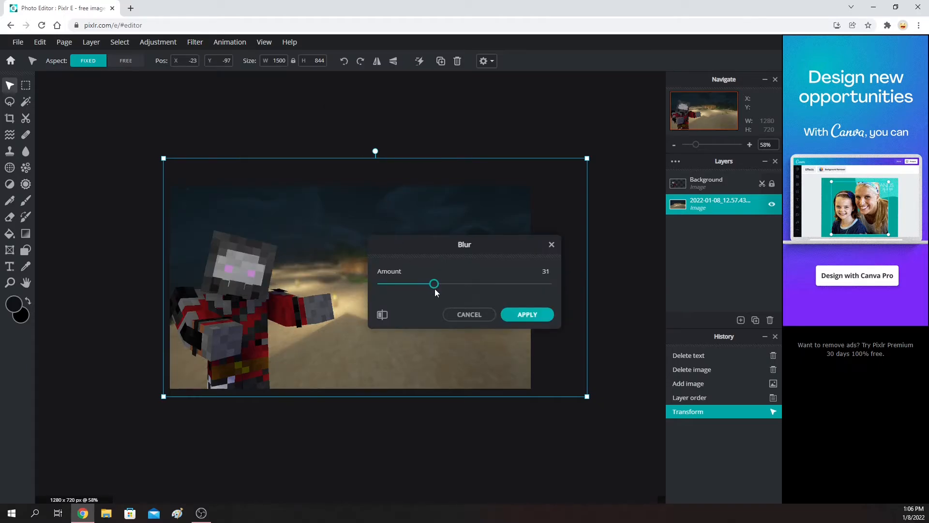
{"action": "left_click", "coordinate": [516, 317]}
{"action": "scroll", "coordinate": [320, 265], "scroll_direction": "down", "scroll_amount": 1}
{"action": "scroll", "coordinate": [319, 247], "scroll_direction": "up", "scroll_amount": 1}
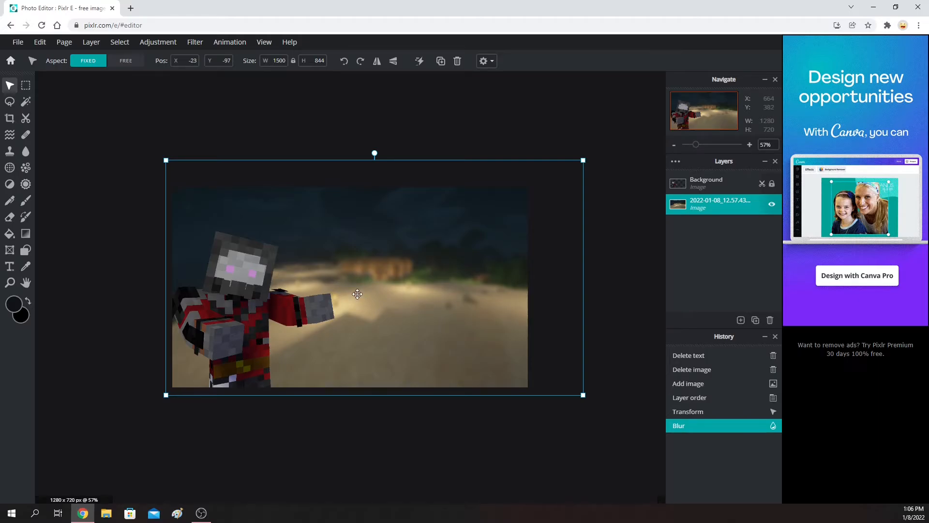
{"action": "scroll", "coordinate": [360, 302], "scroll_direction": "down", "scroll_amount": 1}
{"action": "scroll", "coordinate": [373, 295], "scroll_direction": "up", "scroll_amount": 1}
{"action": "left_click", "coordinate": [632, 283]}
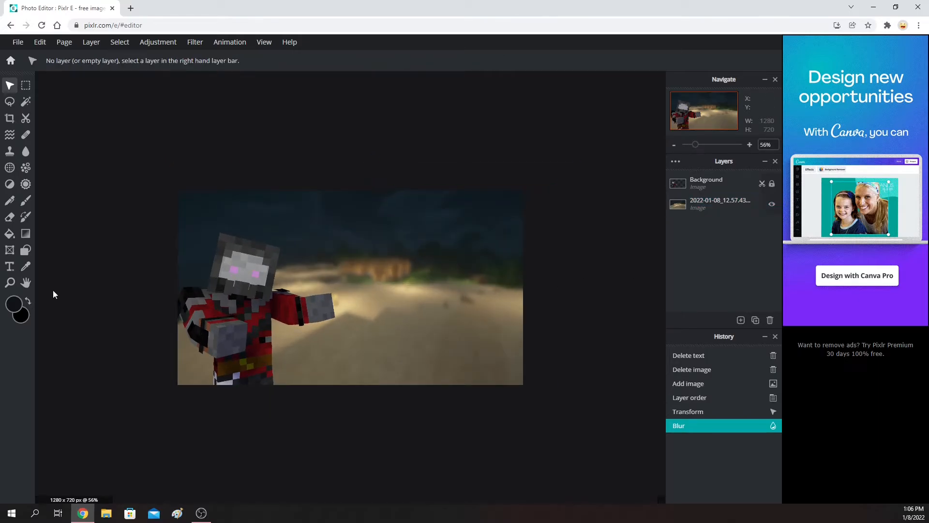
Step: Add a text layer reading "Minecraft Thumnbail" on the canvas
{"action": "left_click", "coordinate": [10, 267]}
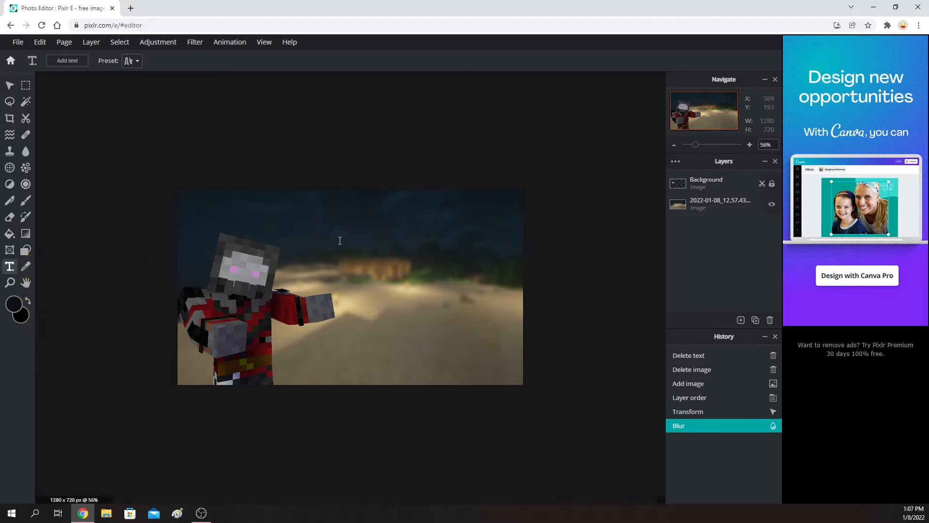
{"action": "left_click", "coordinate": [344, 238]}
{"action": "left_click", "coordinate": [527, 300]}
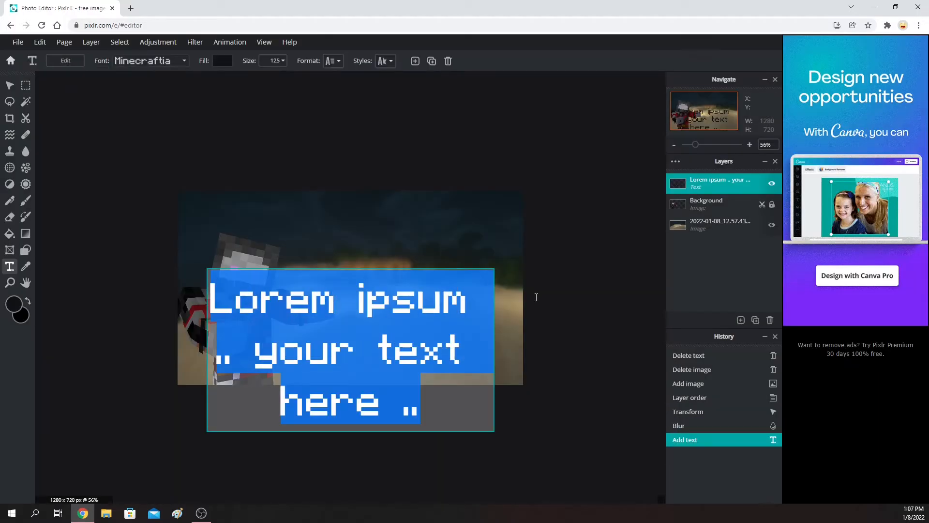
{"action": "type", "text": "Minecr"}
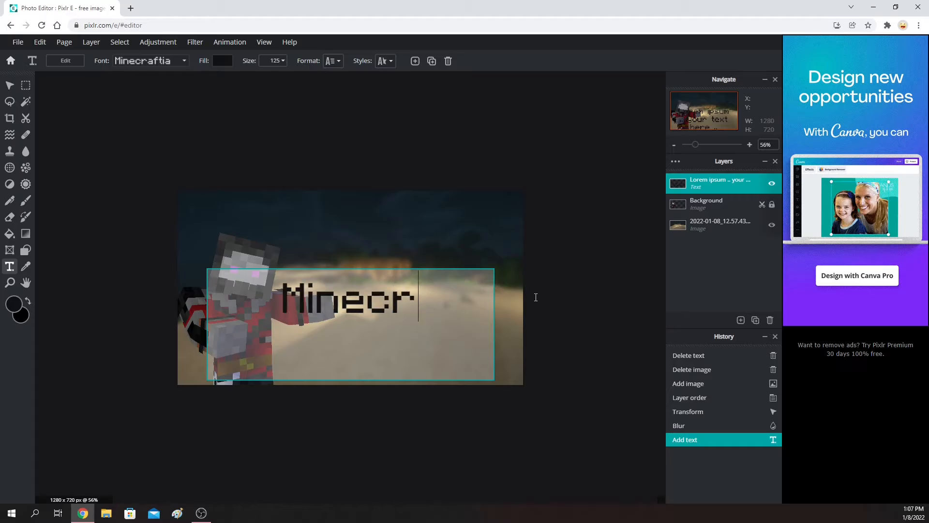
{"action": "type", "text": "aft Thum"}
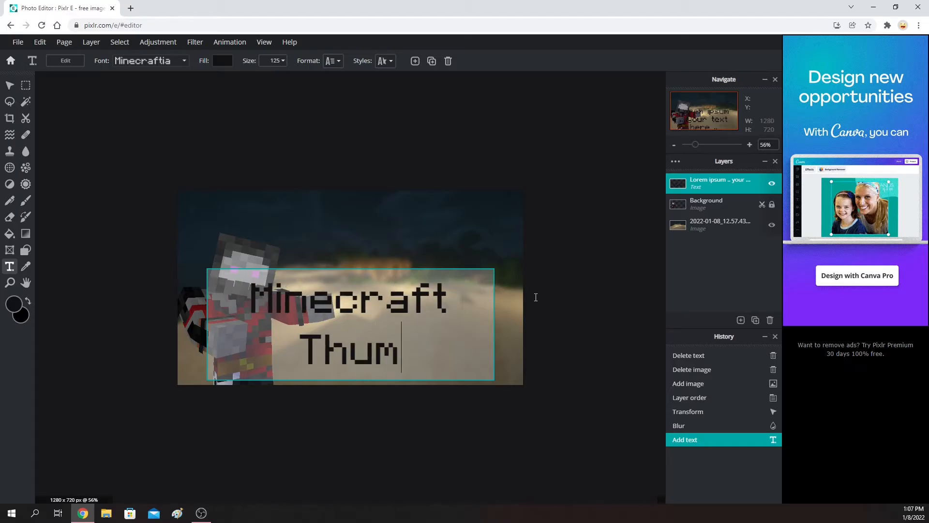
{"action": "type", "text": "nbail"}
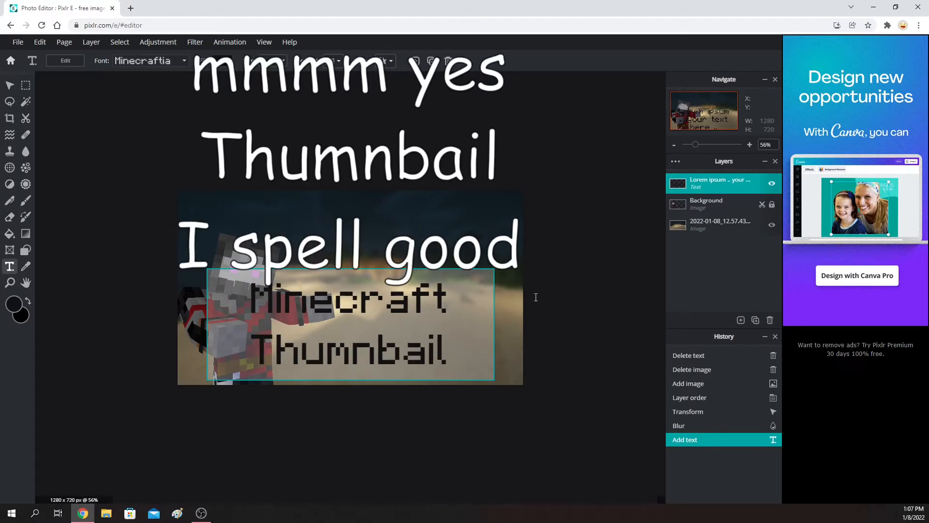
{"action": "left_click", "coordinate": [535, 297]}
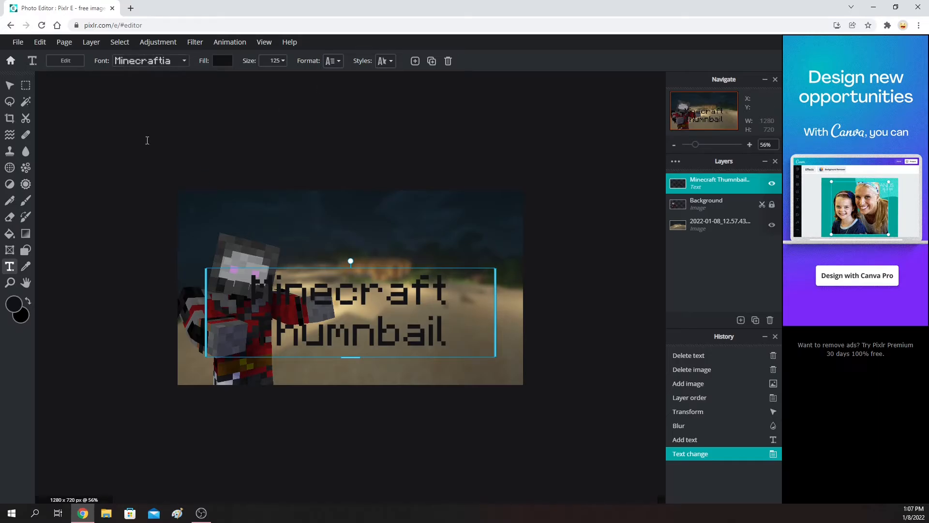
{"action": "left_click", "coordinate": [153, 67]}
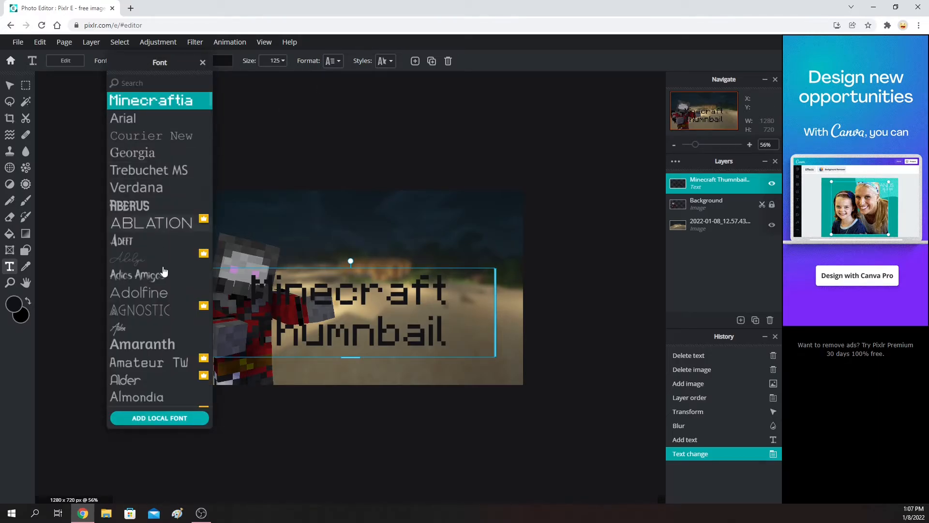
{"action": "left_click", "coordinate": [263, 106]}
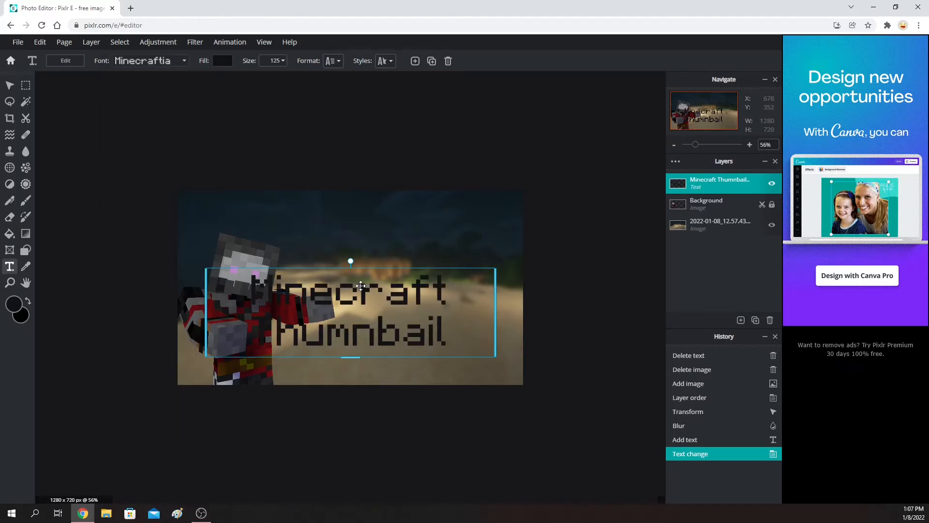
Step: Rotate the title text slightly clockwise and move it into the night sky to the right of the character's head
{"action": "left_click_drag", "start_coordinate": [350, 262], "coordinate": [357, 262]}
{"action": "left_click_drag", "start_coordinate": [417, 304], "coordinate": [460, 251]}
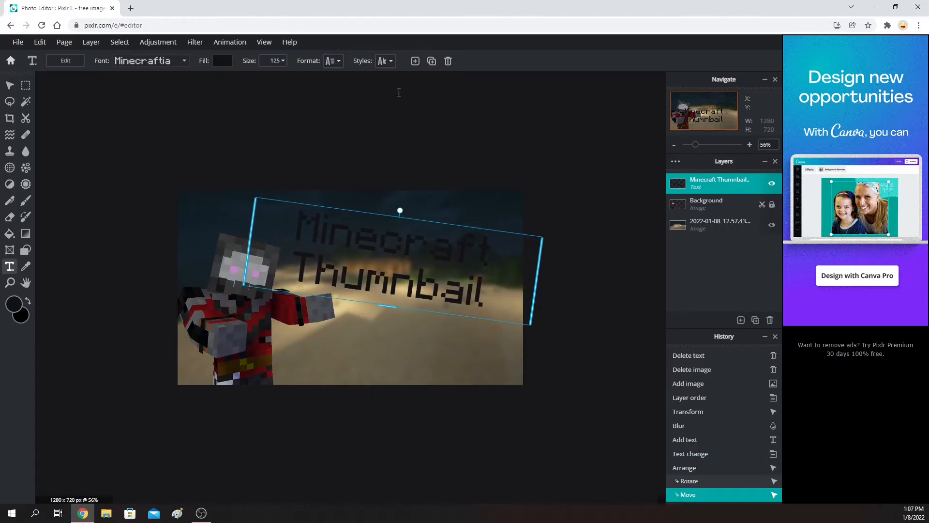
{"action": "left_click_drag", "start_coordinate": [500, 273], "coordinate": [473, 254]}
{"action": "scroll", "coordinate": [473, 257], "scroll_direction": "down", "scroll_amount": 8}
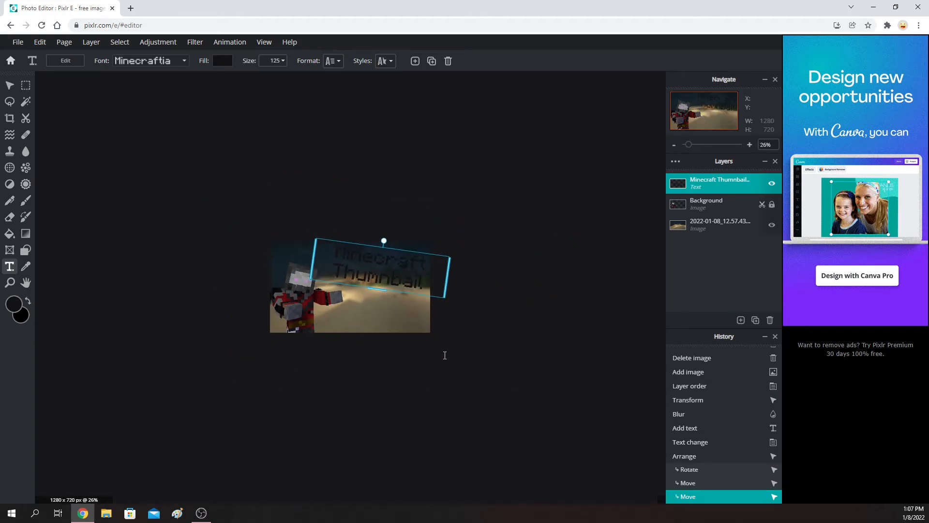
{"action": "scroll", "coordinate": [367, 334], "scroll_direction": "up", "scroll_amount": 9}
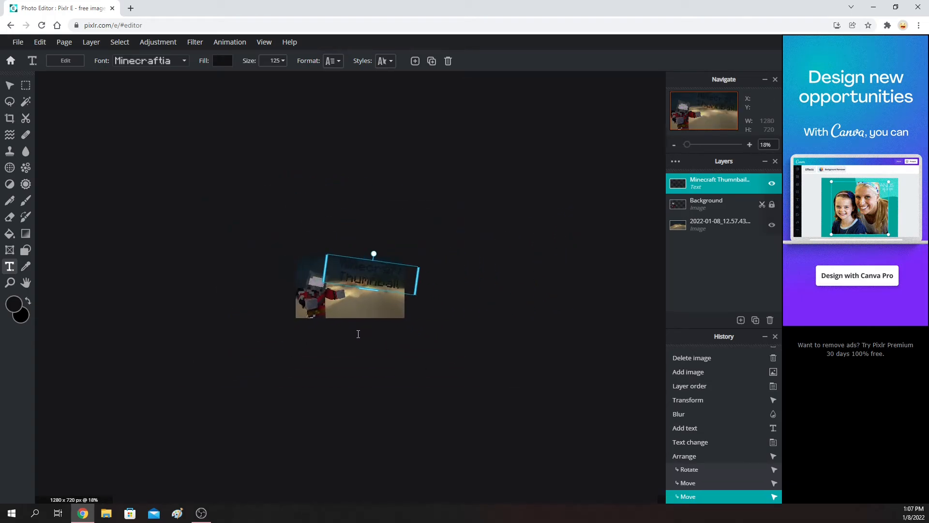
{"action": "mouse_move", "coordinate": [397, 275]}
{"action": "left_mouse_down"}
{"action": "mouse_move", "coordinate": [379, 267]}
{"action": "mouse_move", "coordinate": [419, 253]}
{"action": "mouse_move", "coordinate": [381, 280]}
{"action": "left_mouse_up"}
Step: Fill the title text with white and give it a black (#000000) outline at the maximum size
{"action": "scroll", "coordinate": [328, 187], "scroll_direction": "up", "scroll_amount": 2}
{"action": "left_click", "coordinate": [223, 60]}
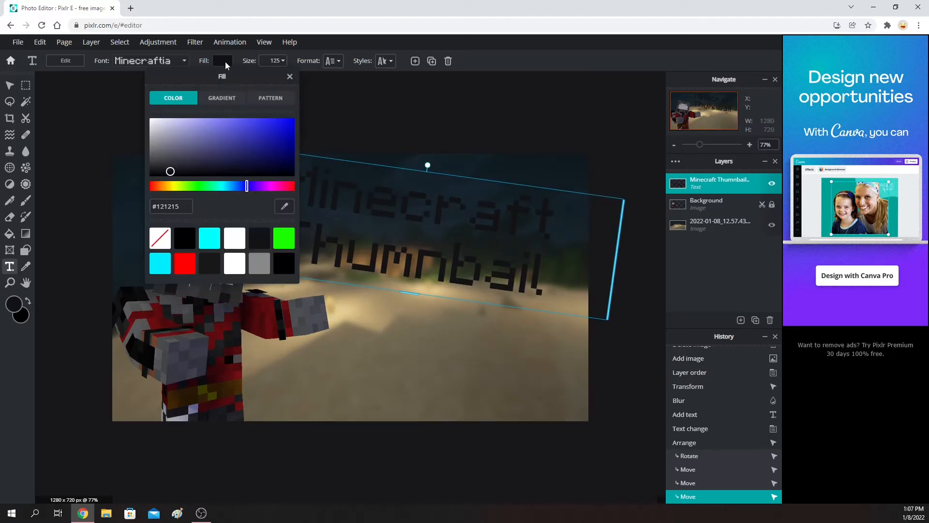
{"action": "left_click", "coordinate": [408, 118]}
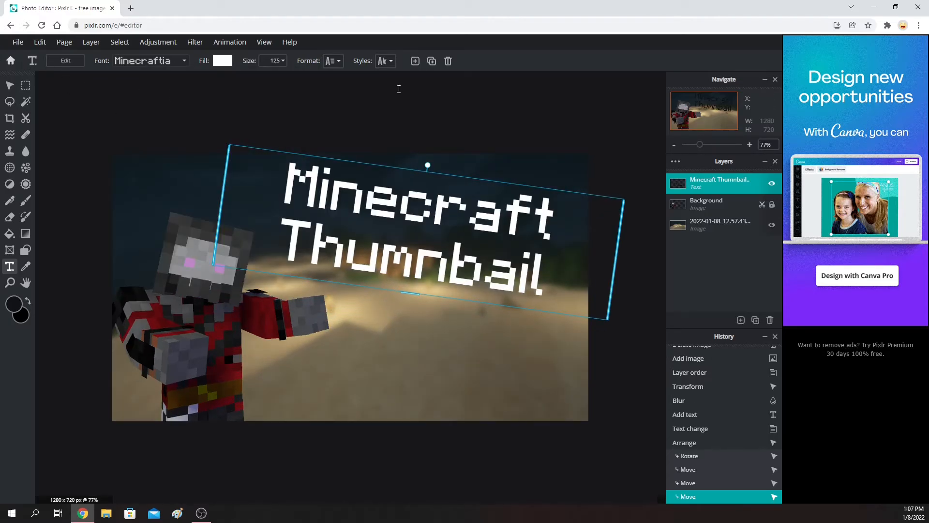
{"action": "left_click", "coordinate": [385, 61]}
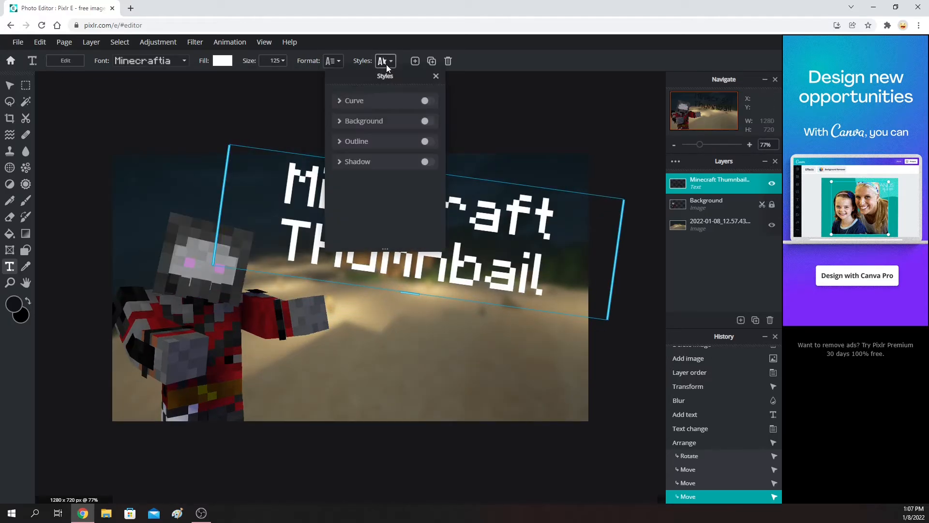
{"action": "left_click", "coordinate": [426, 142]}
{"action": "left_click", "coordinate": [427, 167]}
{"action": "left_click", "coordinate": [477, 325]}
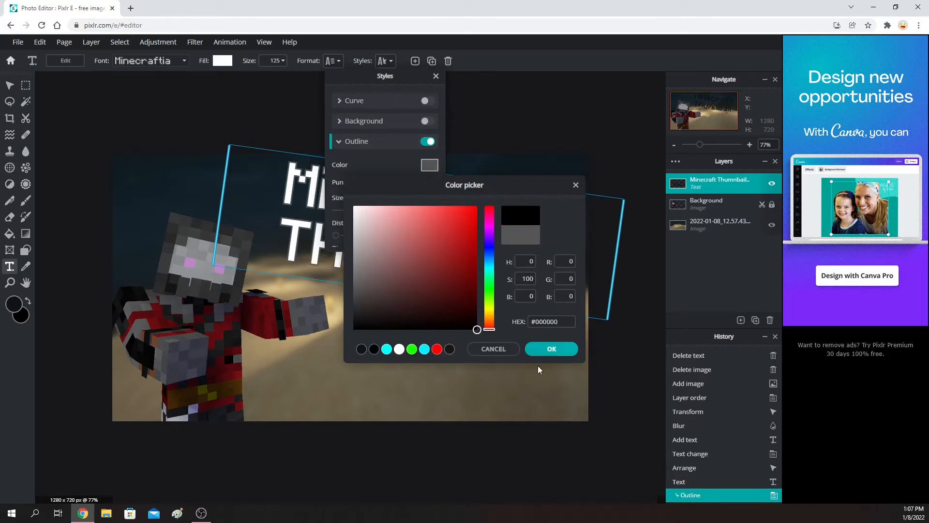
{"action": "left_click", "coordinate": [548, 347]}
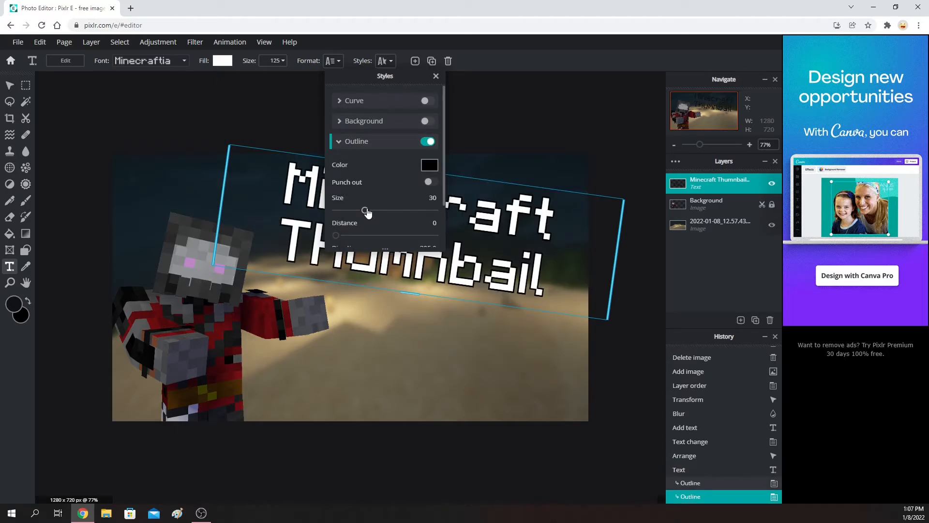
{"action": "left_click_drag", "start_coordinate": [365, 210], "coordinate": [728, 202]}
{"action": "left_click", "coordinate": [534, 340]}
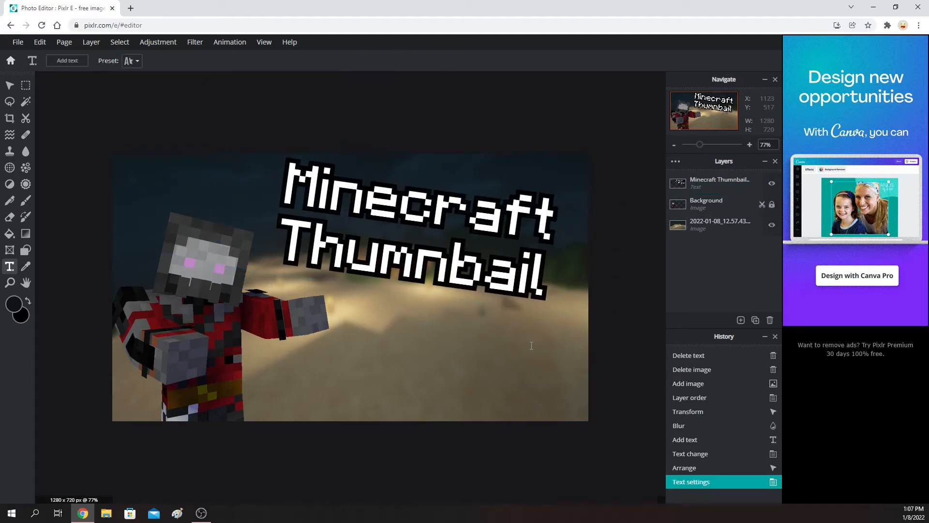
{"action": "scroll", "coordinate": [248, 175], "scroll_direction": "down", "scroll_amount": 2}
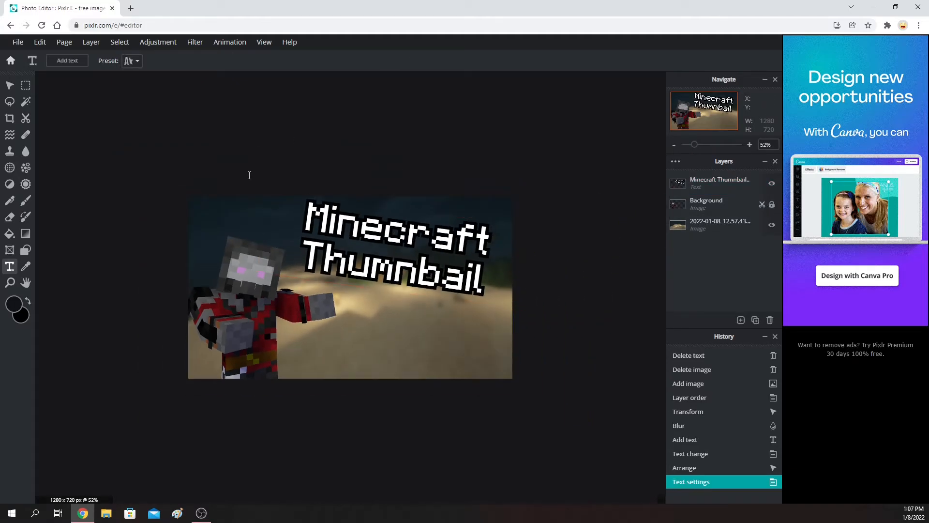
Step: Move the title text into the upper-right corner of the thumbnail and reduce its clockwise tilt slightly
{"action": "left_click", "coordinate": [425, 243]}
{"action": "left_click_drag", "start_coordinate": [425, 242], "coordinate": [433, 247]}
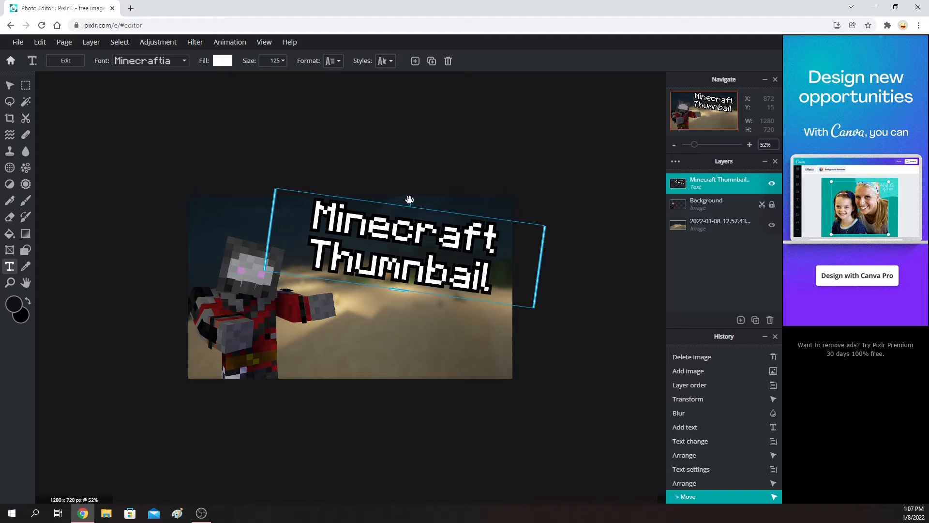
{"action": "left_click_drag", "start_coordinate": [410, 200], "coordinate": [416, 195]}
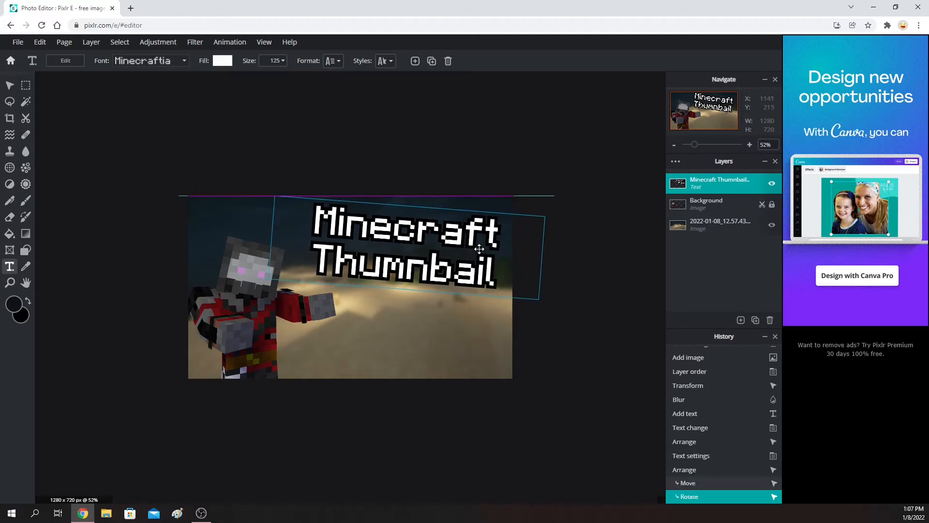
{"action": "left_click", "coordinate": [484, 246]}
{"action": "scroll", "coordinate": [572, 348], "scroll_direction": "down", "scroll_amount": 4}
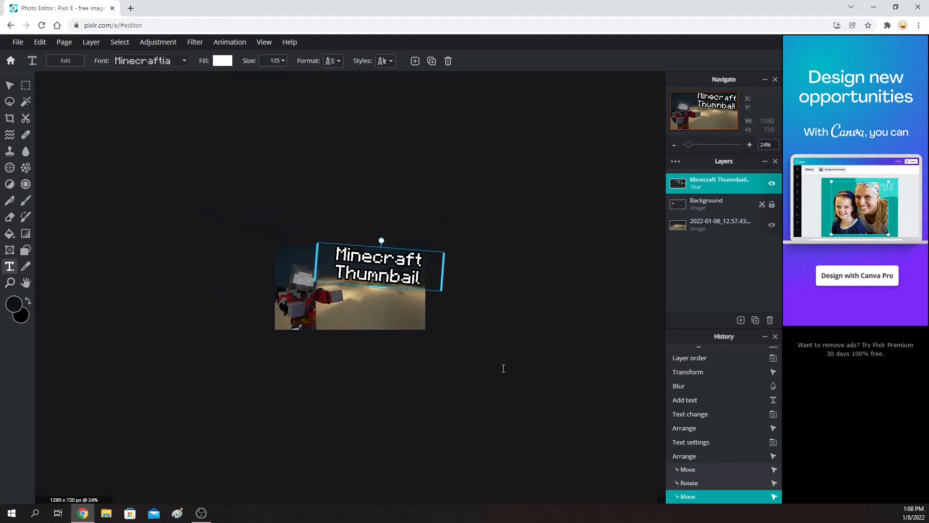
{"action": "scroll", "coordinate": [402, 328], "scroll_direction": "up", "scroll_amount": 5}
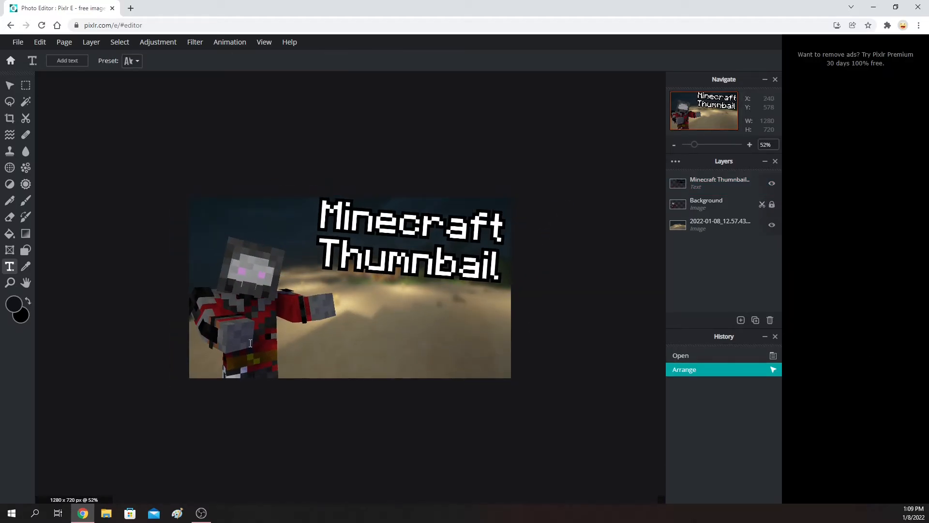
Step: Add a text layer reading "Tutorial" and move it over the character's lower body
{"action": "left_click", "coordinate": [251, 342]}
{"action": "left_click", "coordinate": [530, 301]}
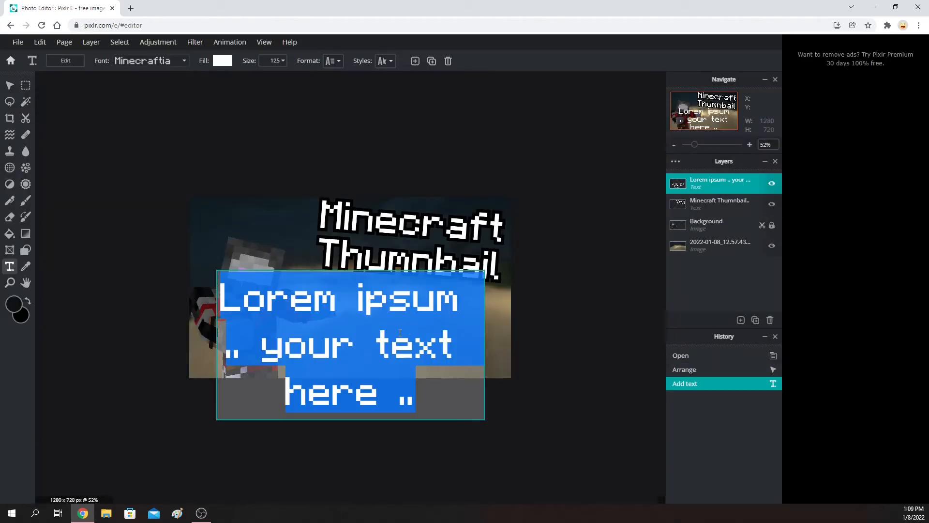
{"action": "type", "text": "Tut"}
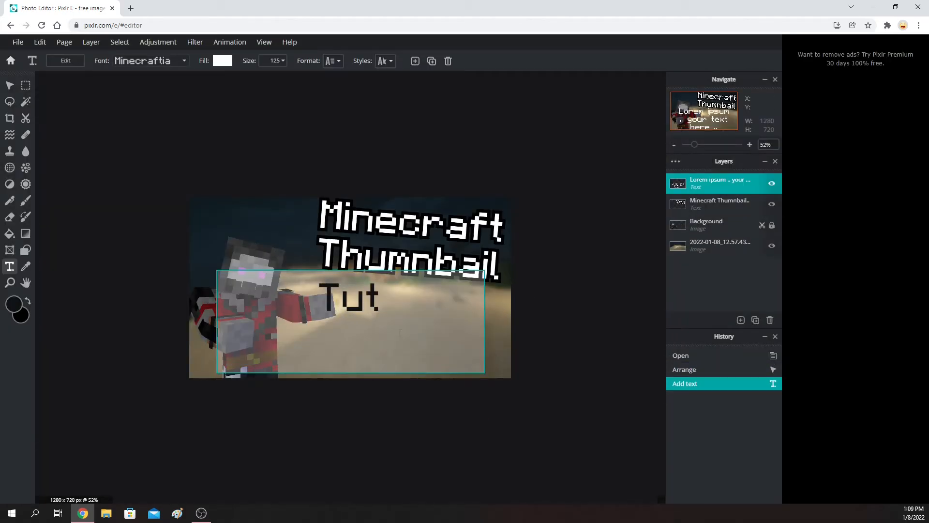
{"action": "type", "text": "orial"}
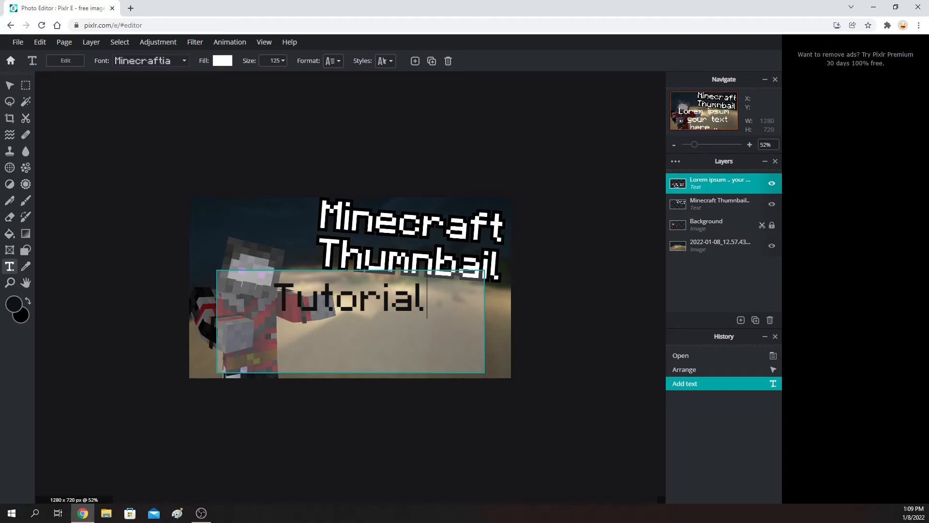
{"action": "left_click", "coordinate": [578, 346]}
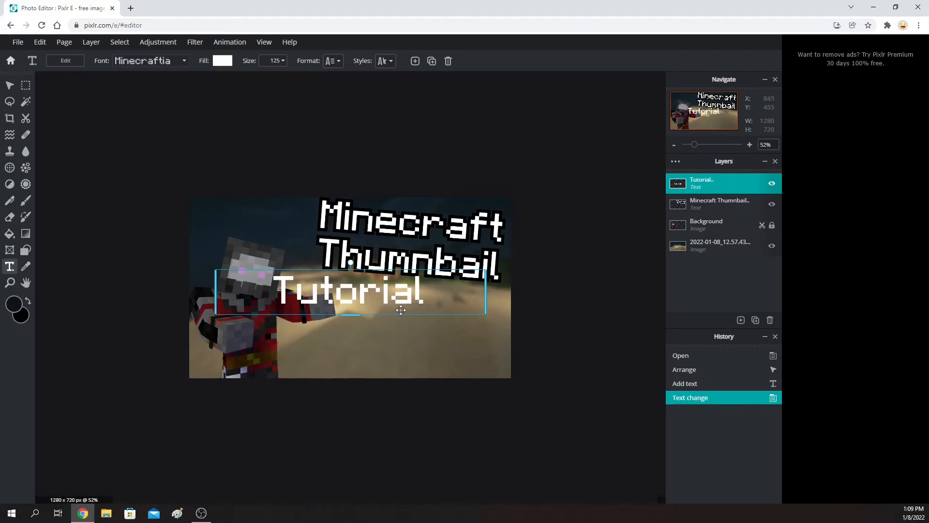
{"action": "left_click_drag", "start_coordinate": [422, 304], "coordinate": [355, 353]}
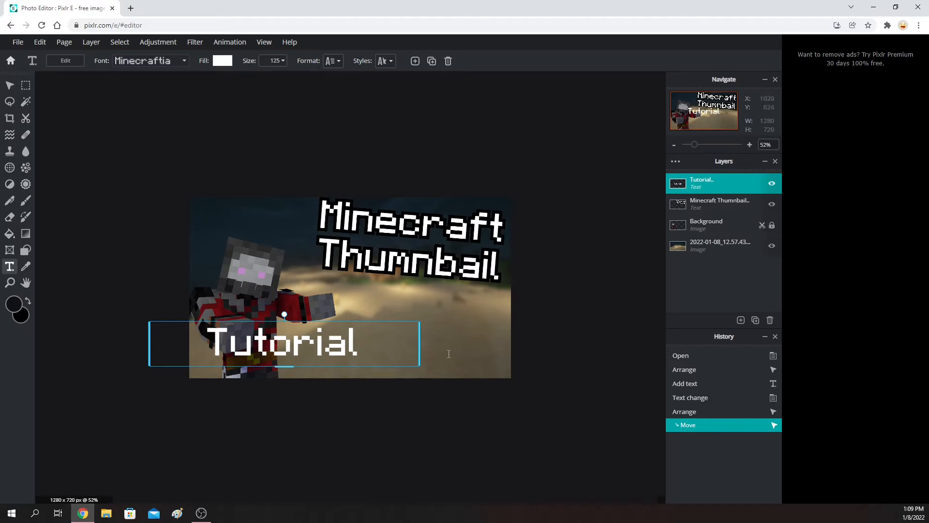
Step: Fill the "Tutorial" text with cyan and give it a black outline thicker than the default size
{"action": "left_click", "coordinate": [222, 61]}
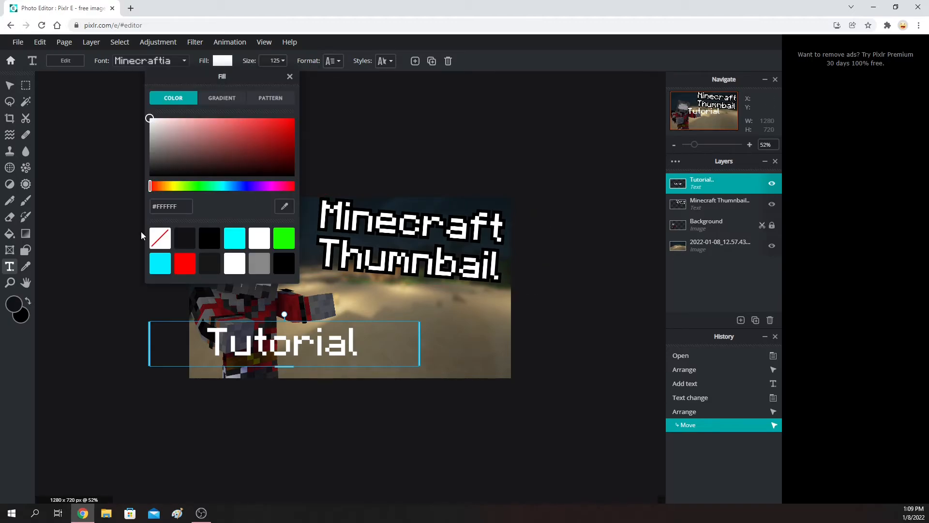
{"action": "left_click", "coordinate": [236, 241]}
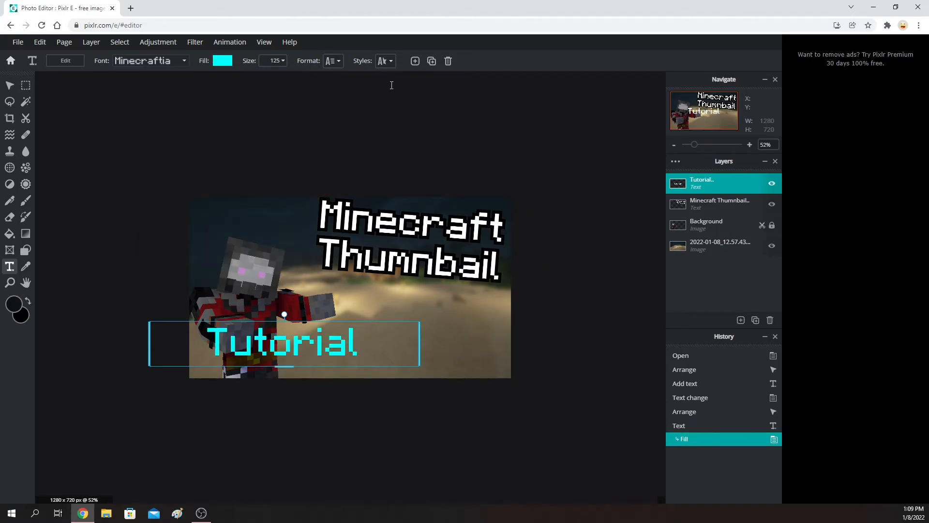
{"action": "left_click", "coordinate": [385, 61]}
{"action": "left_click", "coordinate": [425, 142]}
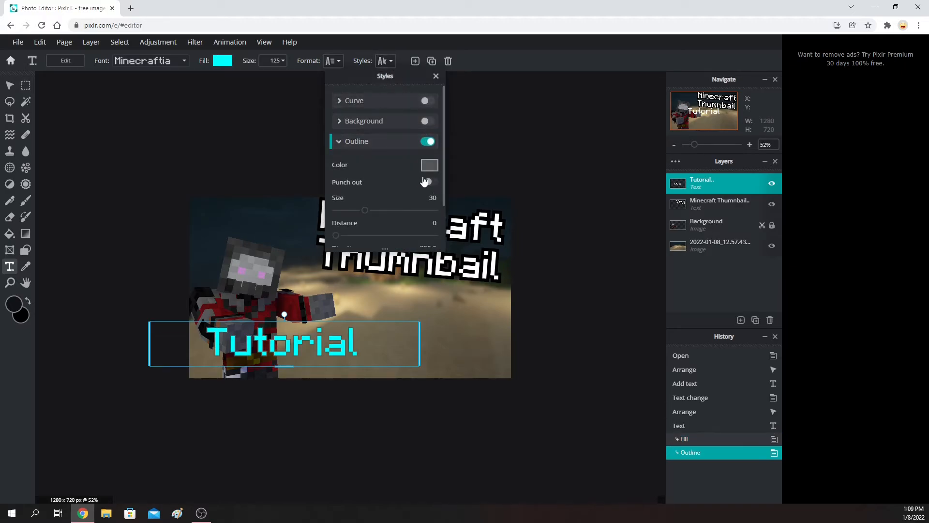
{"action": "left_click", "coordinate": [429, 167]}
{"action": "left_click_drag", "start_coordinate": [447, 278], "coordinate": [531, 345]}
{"action": "left_click", "coordinate": [551, 349]}
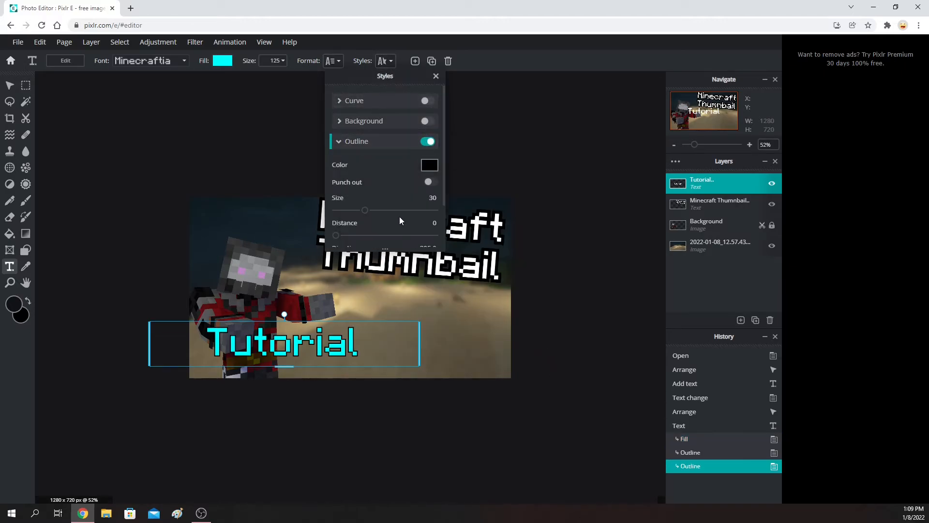
{"action": "left_click_drag", "start_coordinate": [389, 214], "coordinate": [384, 210]}
{"action": "left_click", "coordinate": [614, 238]}
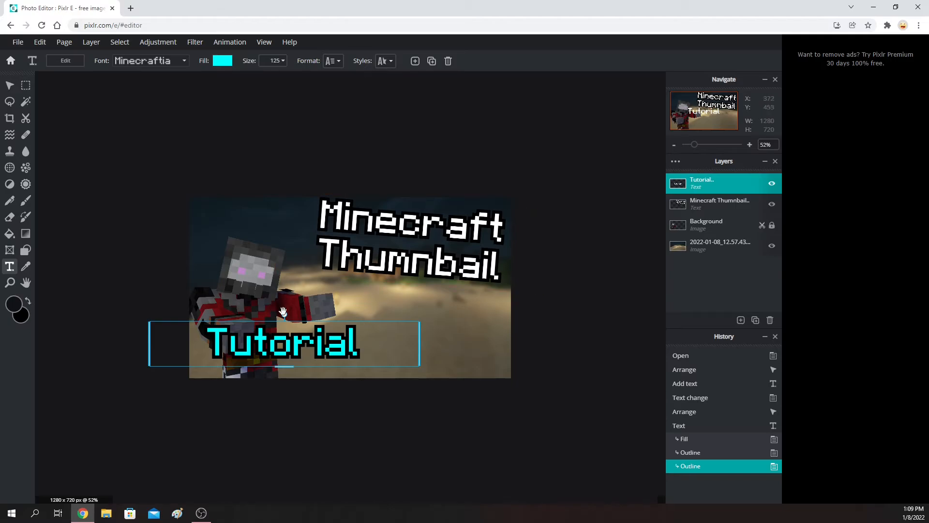
Step: Tilt the "Tutorial" text slightly clockwise and shift it up and left across the character's torso
{"action": "left_click_drag", "start_coordinate": [285, 315], "coordinate": [286, 314]}
{"action": "left_click_drag", "start_coordinate": [373, 347], "coordinate": [363, 338]}
{"action": "left_click", "coordinate": [587, 370]}
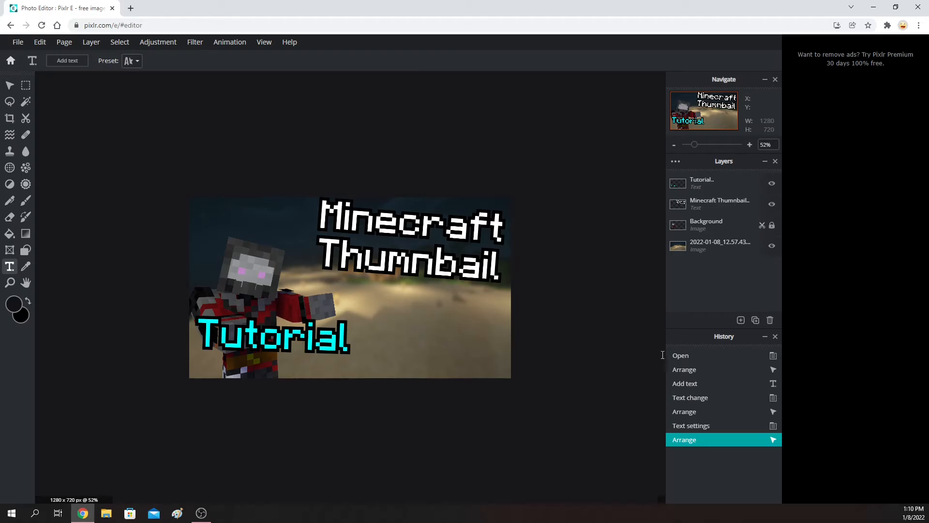
Step: Add the image Thumbnail video.png, shrink it, tilt it slightly clockwise and place it beneath the title text
{"action": "left_click", "coordinate": [740, 321]}
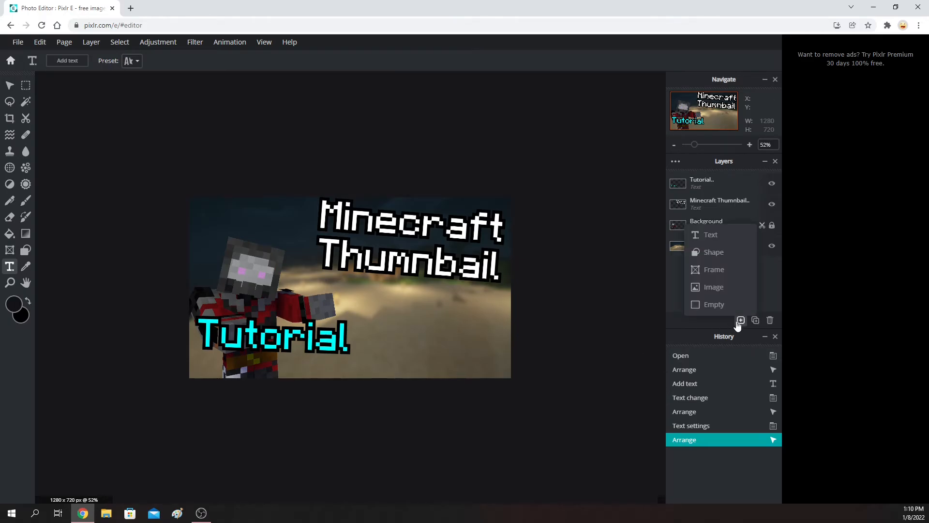
{"action": "left_click", "coordinate": [713, 287]}
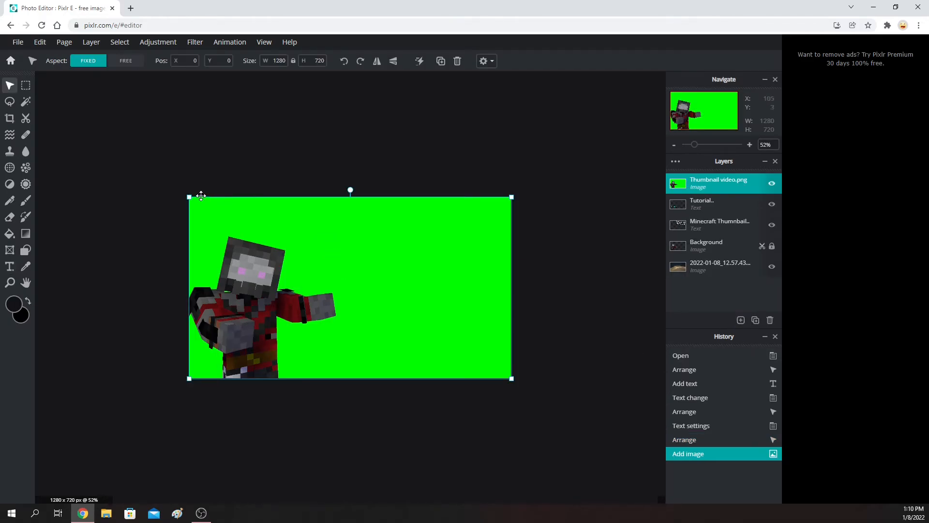
{"action": "left_click_drag", "start_coordinate": [190, 197], "coordinate": [397, 313]}
{"action": "left_click_drag", "start_coordinate": [459, 349], "coordinate": [413, 303]}
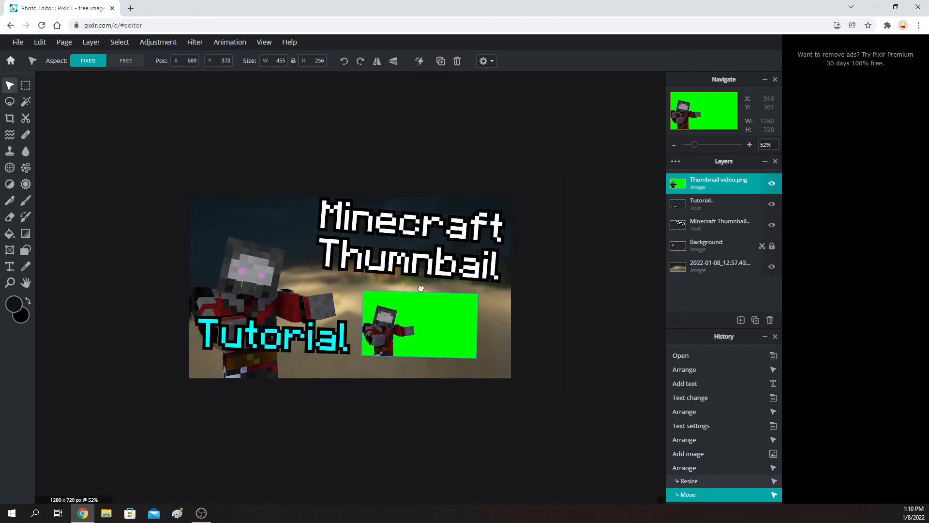
{"action": "mouse_move", "coordinate": [360, 289]}
{"action": "left_mouse_down"}
{"action": "mouse_move", "coordinate": [367, 285]}
{"action": "mouse_move", "coordinate": [352, 275]}
{"action": "left_mouse_up"}
Step: Raise both text layers above the Thumbnail video.png layer and fine-tune that image's size, tilt and position under the title
{"action": "left_click_drag", "start_coordinate": [718, 222], "coordinate": [718, 182]}
{"action": "left_click_drag", "start_coordinate": [718, 222], "coordinate": [718, 202]}
{"action": "left_click", "coordinate": [450, 322]}
{"action": "left_click_drag", "start_coordinate": [451, 322], "coordinate": [450, 324]}
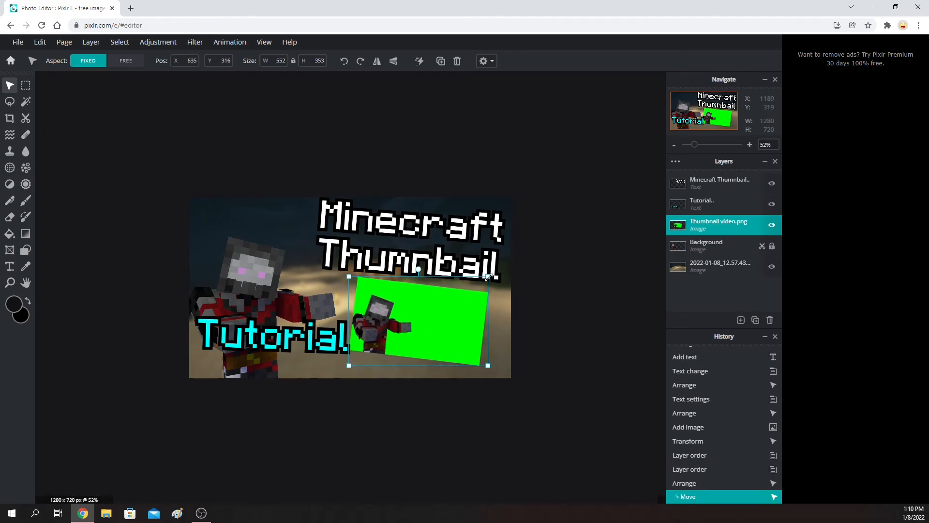
{"action": "left_click_drag", "start_coordinate": [487, 276], "coordinate": [496, 270]}
{"action": "left_click_drag", "start_coordinate": [450, 304], "coordinate": [450, 304]}
{"action": "left_click", "coordinate": [552, 312]}
Step: Add the image Mineimatorlog.png, shrink it to about 213 px, tilt it clockwise and place it in the middle of the green image
{"action": "scroll", "coordinate": [409, 318], "scroll_direction": "up", "scroll_amount": 1}
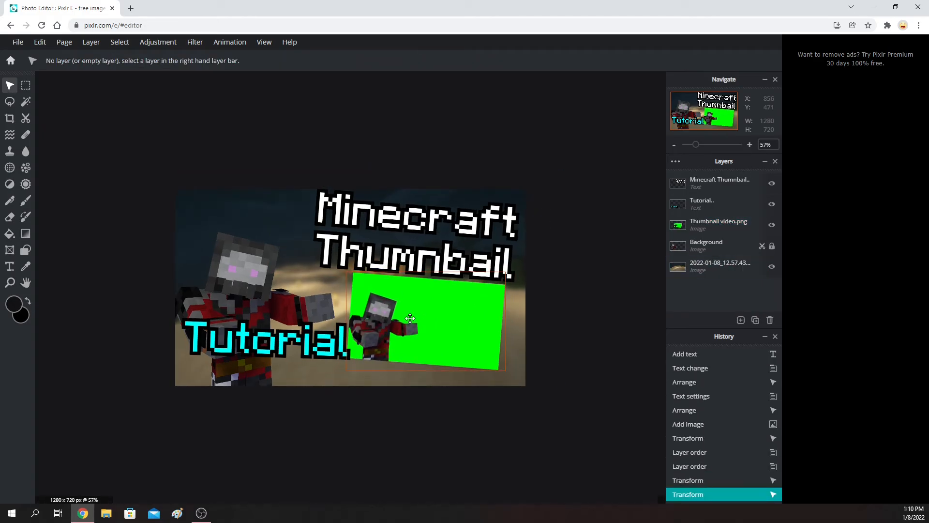
{"action": "scroll", "coordinate": [449, 343], "scroll_direction": "down", "scroll_amount": 1}
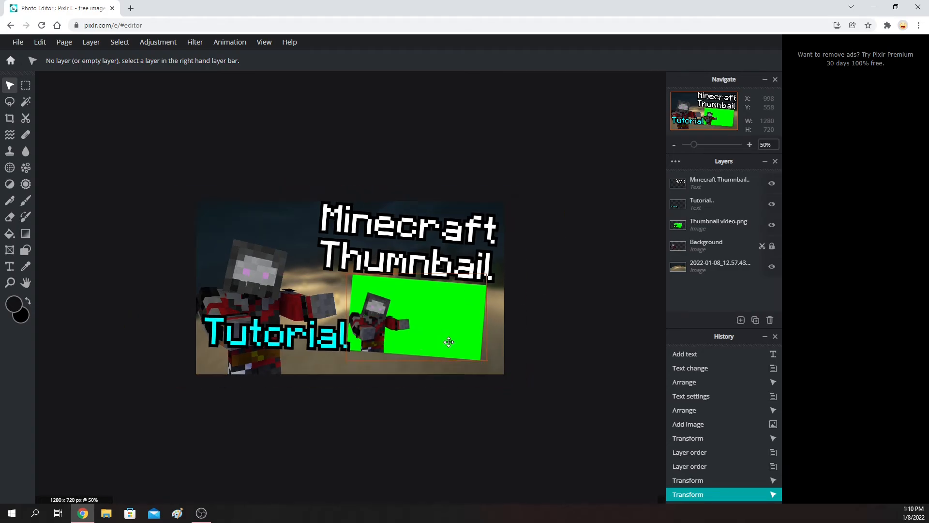
{"action": "scroll", "coordinate": [449, 342], "scroll_direction": "up", "scroll_amount": 2}
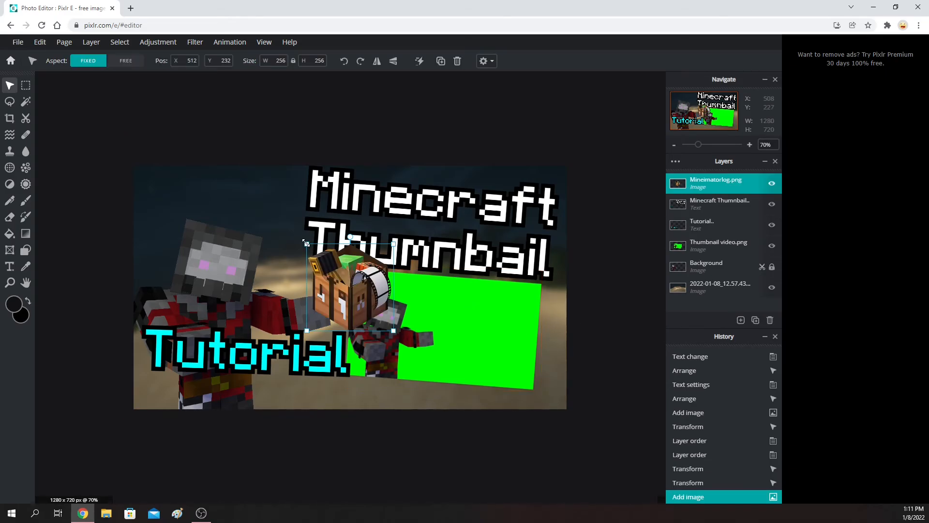
{"action": "left_click_drag", "start_coordinate": [307, 243], "coordinate": [375, 272]}
{"action": "left_click_drag", "start_coordinate": [380, 306], "coordinate": [459, 319]}
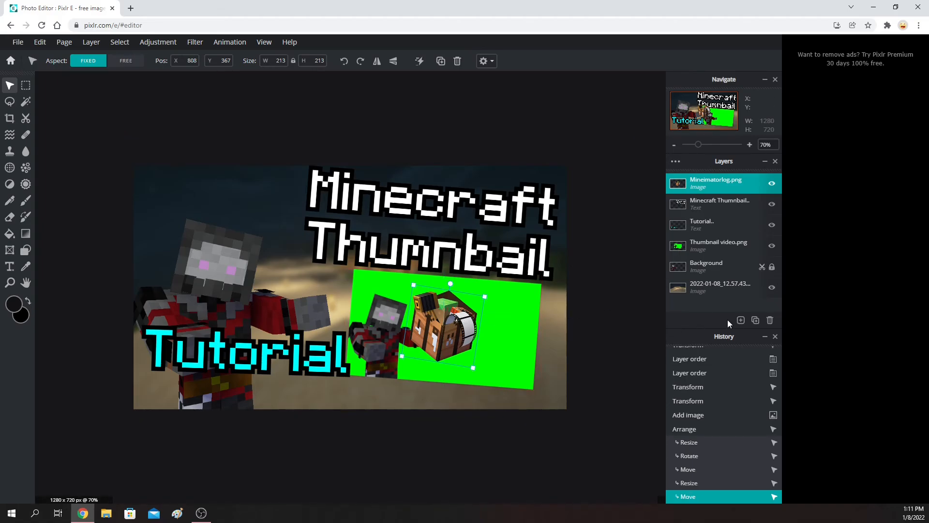
Step: Add pixlr logo.svg, shrink it to about 175 px, tilt it beside the Mine-imator logo and move its layer below Mineimatorlog.png
{"action": "left_click", "coordinate": [740, 320]}
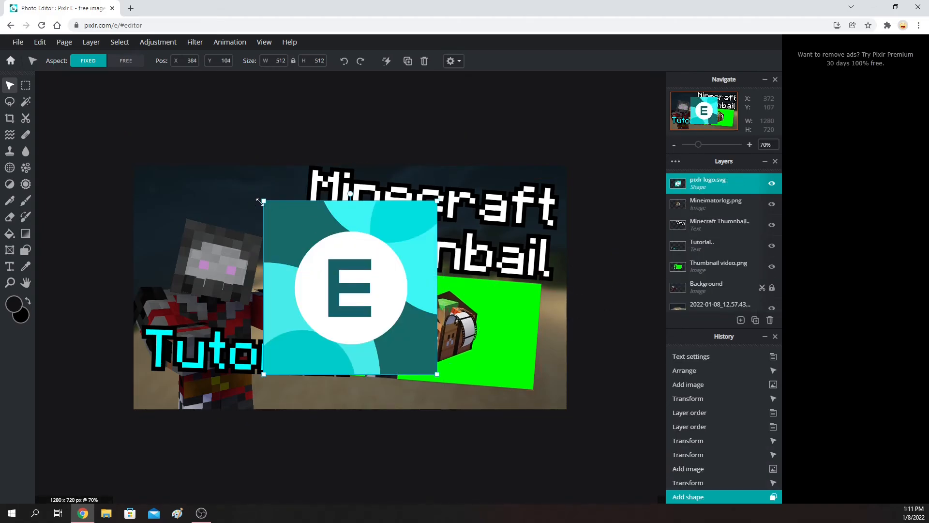
{"action": "left_click_drag", "start_coordinate": [262, 201], "coordinate": [415, 312]}
{"action": "left_click_drag", "start_coordinate": [412, 363], "coordinate": [501, 368]}
{"action": "left_click_drag", "start_coordinate": [711, 189], "coordinate": [712, 207]}
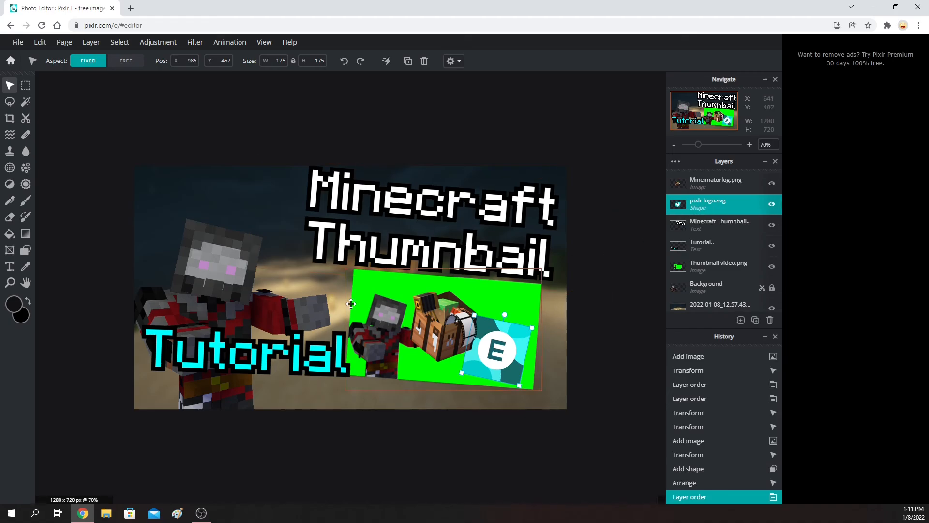
{"action": "left_click_drag", "start_coordinate": [495, 356], "coordinate": [494, 352]}
{"action": "left_click", "coordinate": [587, 348]}
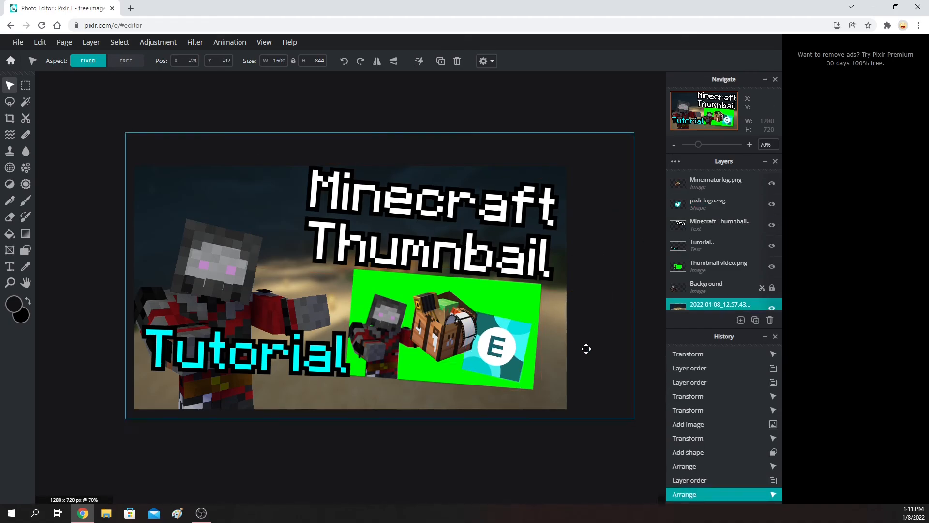
{"action": "left_click", "coordinate": [590, 440]}
{"action": "scroll", "coordinate": [564, 396], "scroll_direction": "down", "scroll_amount": 1}
{"action": "scroll", "coordinate": [564, 395], "scroll_direction": "down", "scroll_amount": 4}
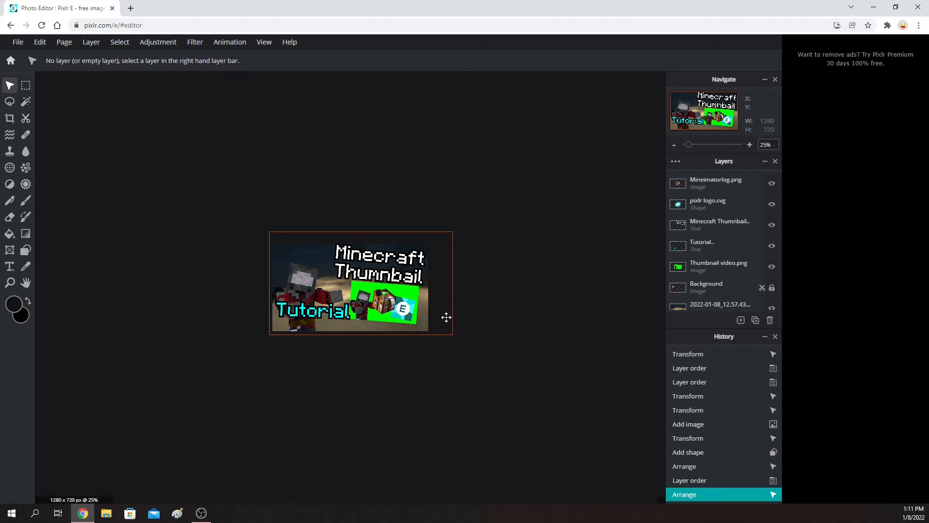
{"action": "scroll", "coordinate": [516, 277], "scroll_direction": "up", "scroll_amount": 1}
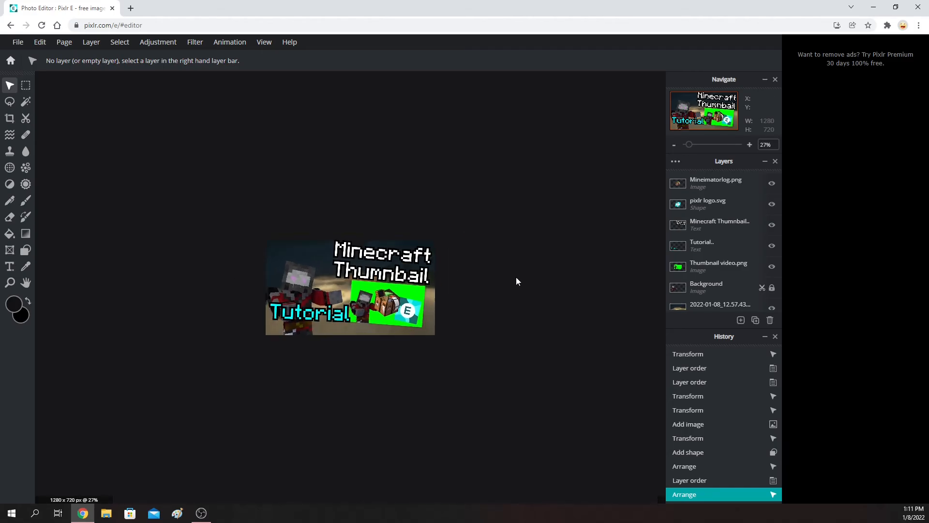
{"action": "scroll", "coordinate": [214, 201], "scroll_direction": "up", "scroll_amount": 5}
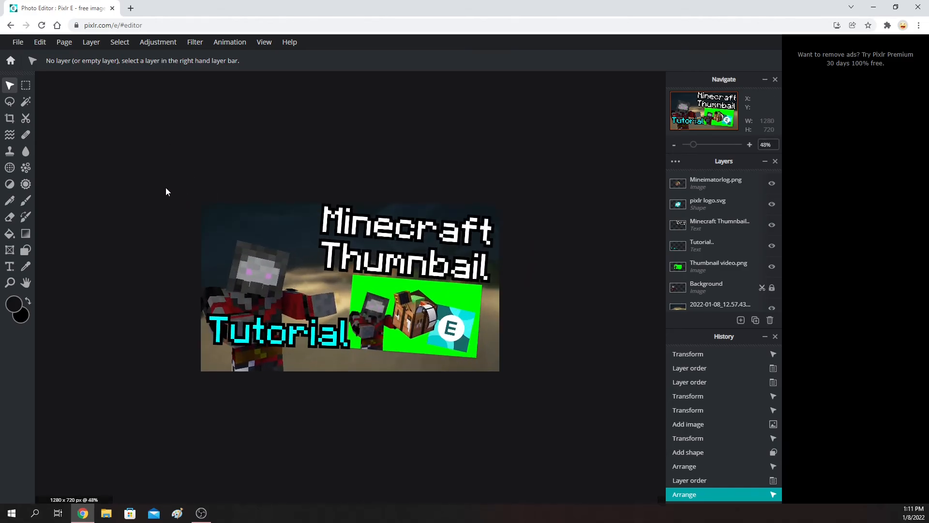
Step: Save the thumbnail as a high-quality 1280 x 720 JPG, replacing Thumbnail video.jpg in Downloads, and dismiss the advertisement
{"action": "left_click", "coordinate": [15, 44]}
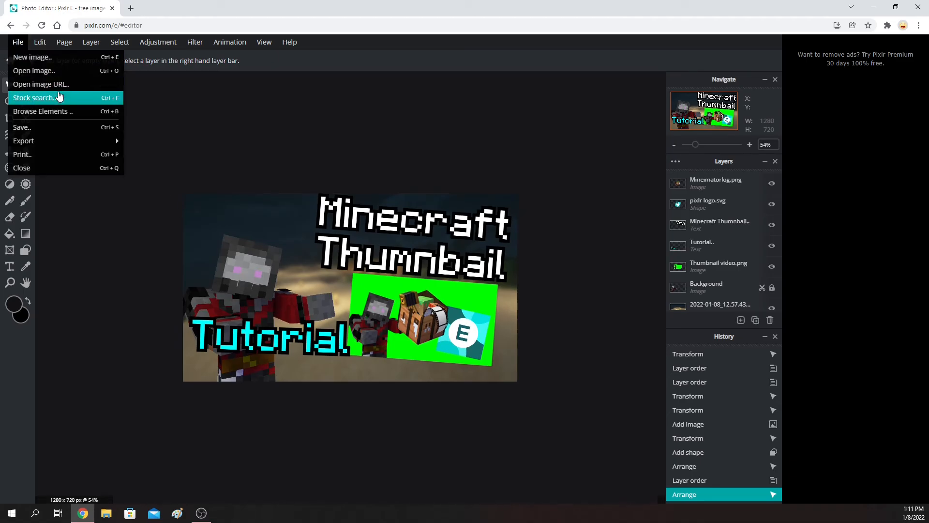
{"action": "left_click", "coordinate": [58, 128]}
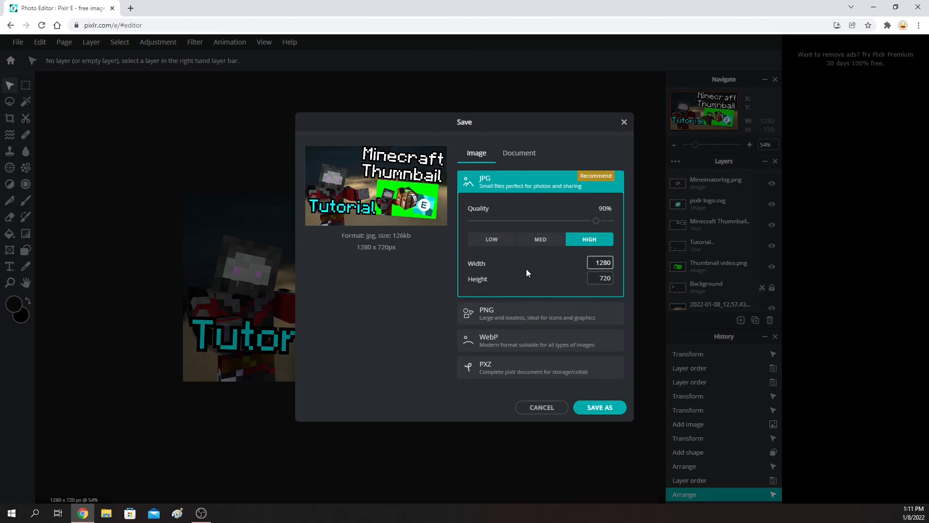
{"action": "left_click", "coordinate": [611, 407]}
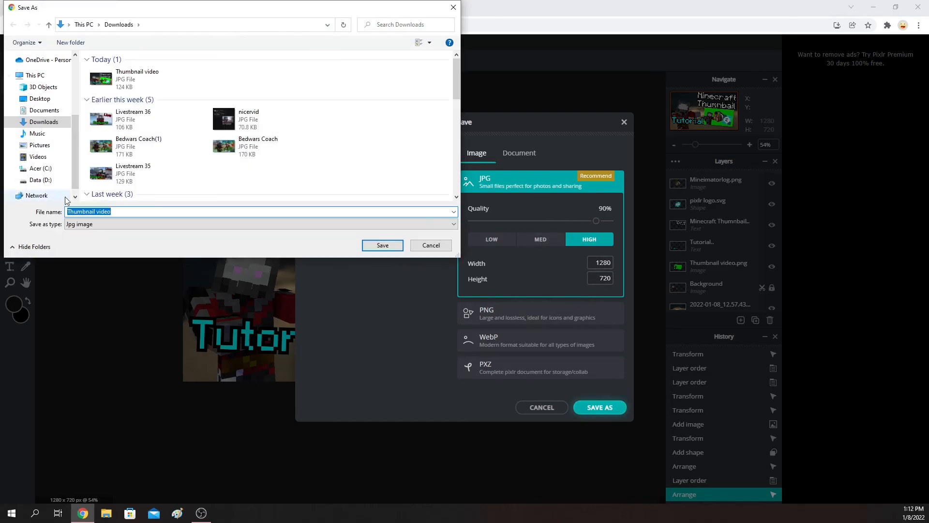
{"action": "left_click", "coordinate": [382, 245]}
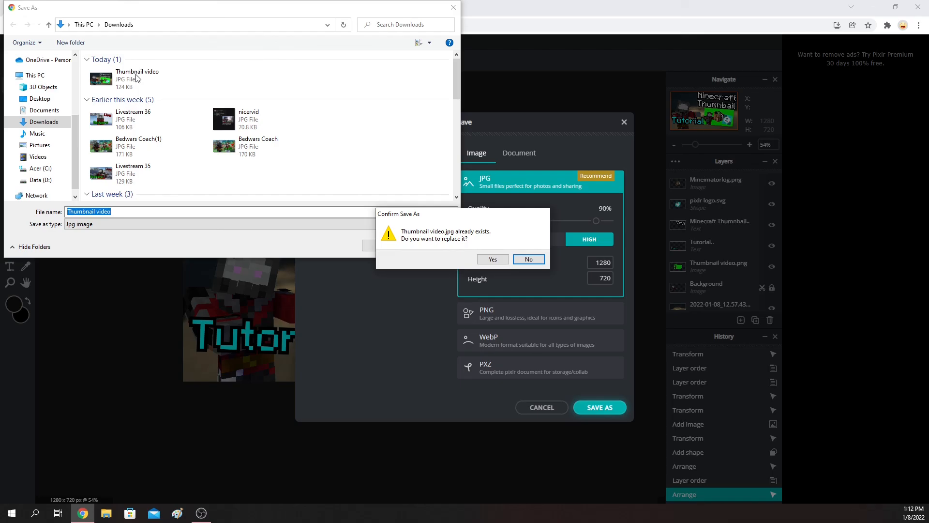
{"action": "left_click", "coordinate": [484, 262]}
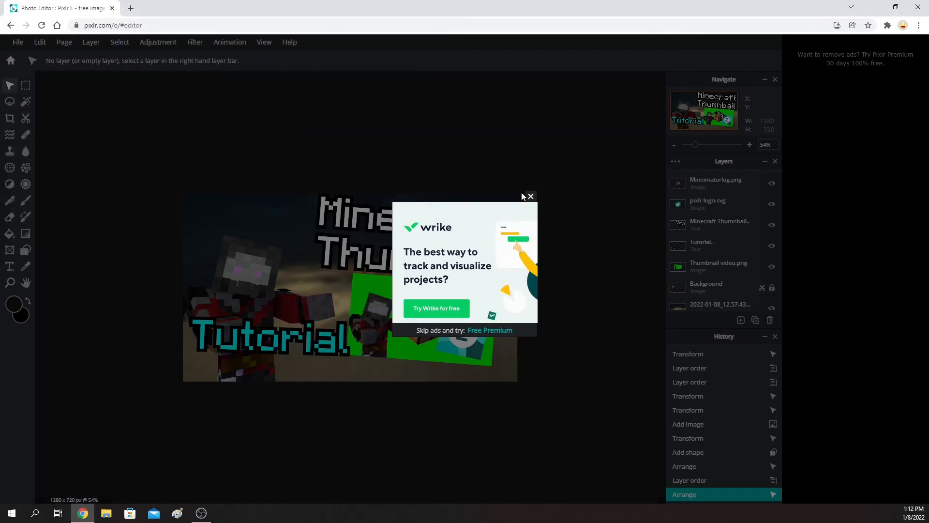
{"action": "left_click", "coordinate": [530, 195]}
{"action": "scroll", "coordinate": [621, 236], "scroll_direction": "up", "scroll_amount": 3}
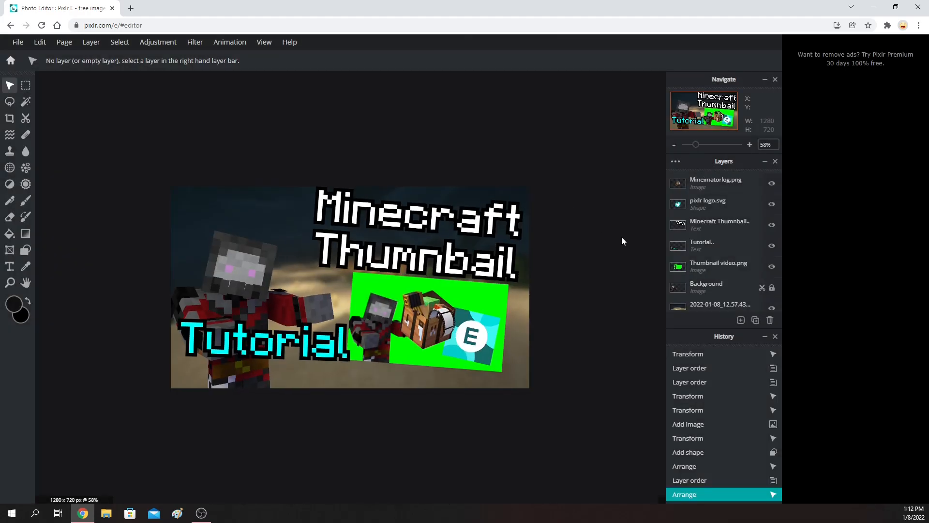
{"action": "scroll", "coordinate": [622, 237], "scroll_direction": "down", "scroll_amount": 2}
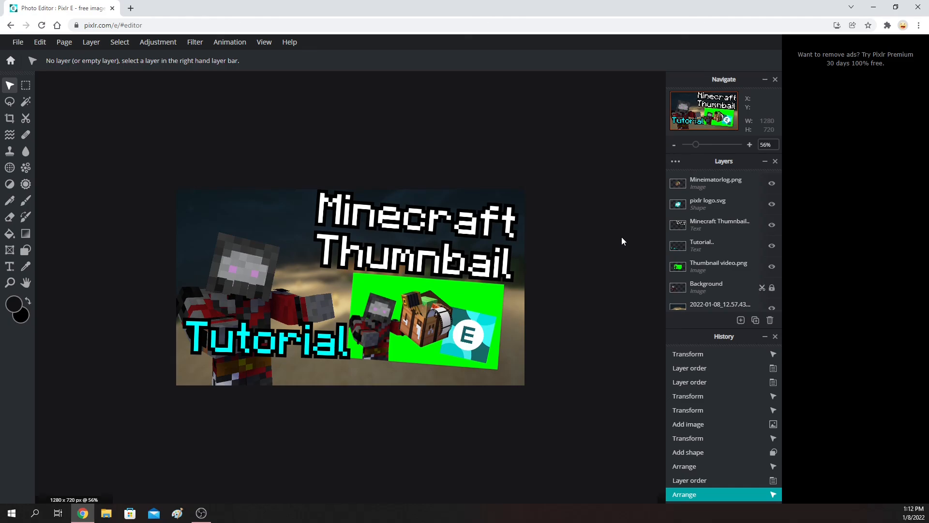
{"action": "scroll", "coordinate": [621, 237], "scroll_direction": "down", "scroll_amount": 1}
{"action": "scroll", "coordinate": [621, 236], "scroll_direction": "up", "scroll_amount": 2}
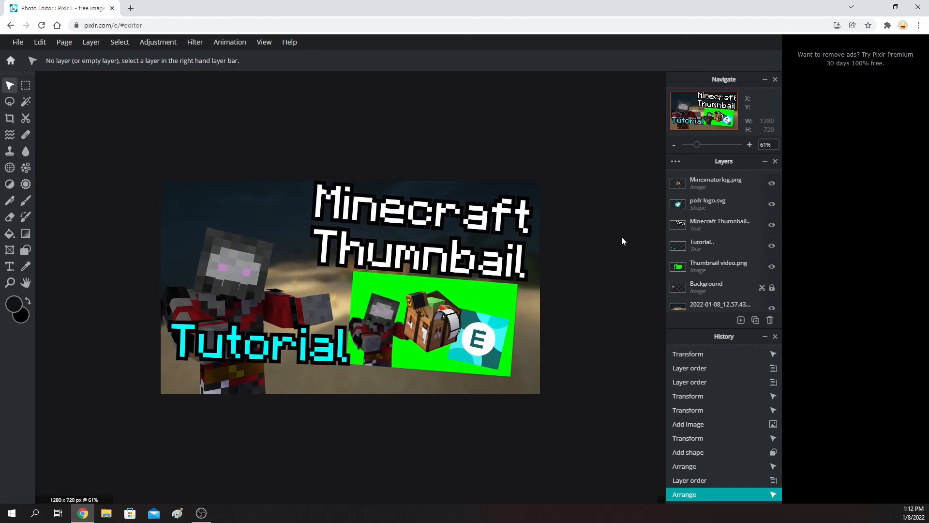
{"action": "scroll", "coordinate": [621, 240], "scroll_direction": "up", "scroll_amount": 1}
{"action": "scroll", "coordinate": [615, 242], "scroll_direction": "down", "scroll_amount": 3}
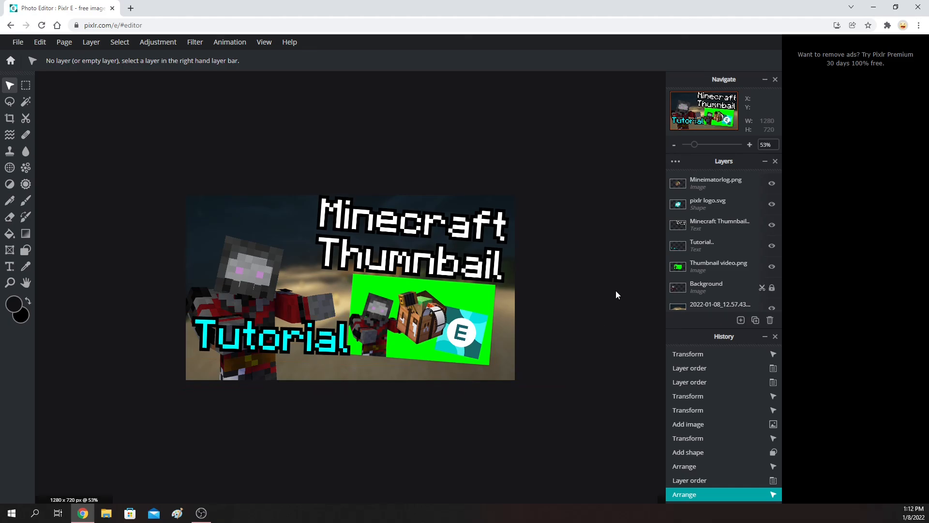
{"action": "scroll", "coordinate": [616, 294], "scroll_direction": "down", "scroll_amount": 1}
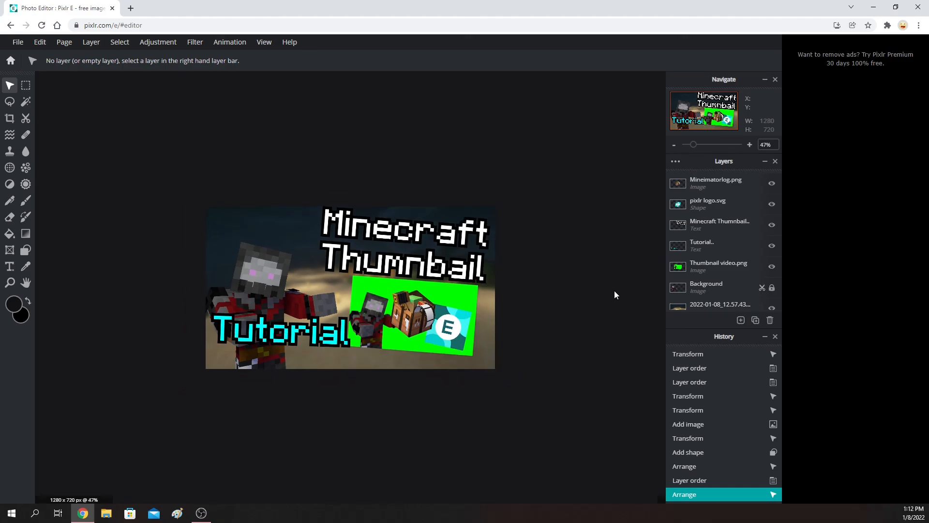